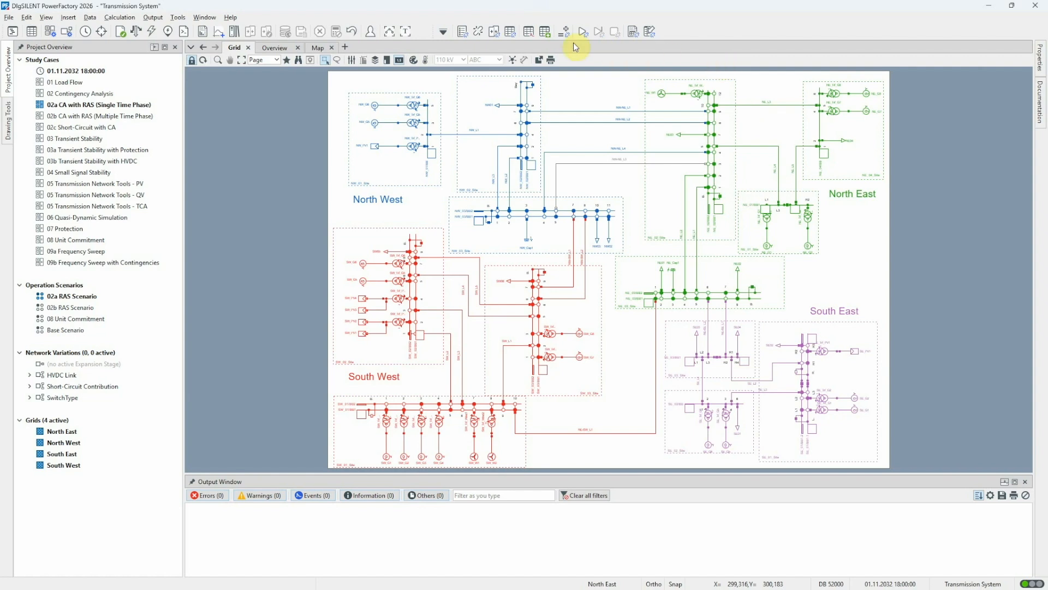
Step: Inspect the "NE_L3 is overloaded" trigger condition of the remedial action scheme "Gen drops for NE_L3 overload" in the RAS library
{"action": "left_click", "coordinate": [548, 32]}
{"action": "left_click", "coordinate": [431, 244]}
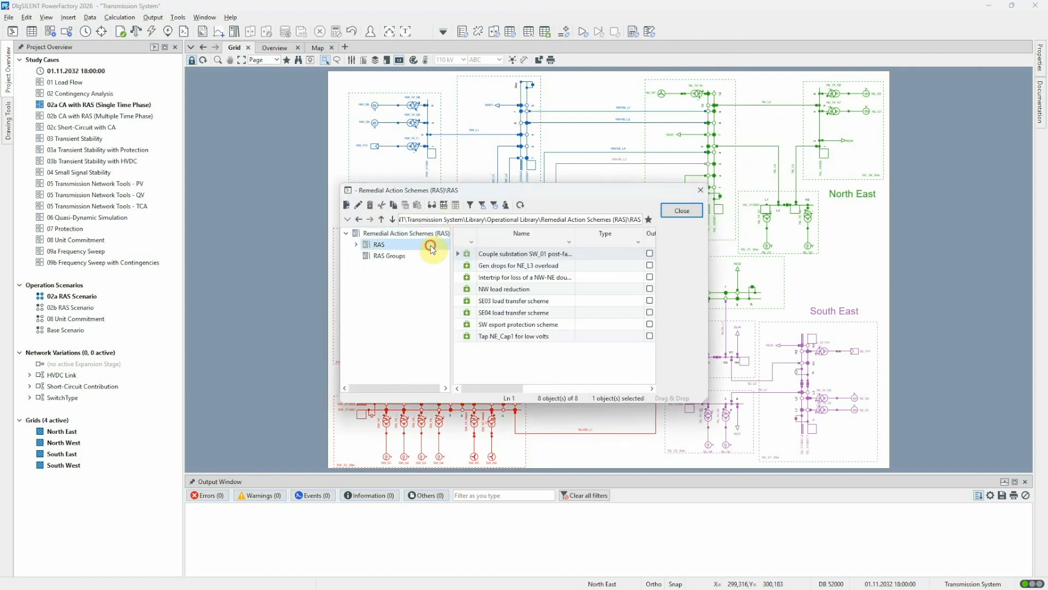
{"action": "double_click", "coordinate": [461, 266]}
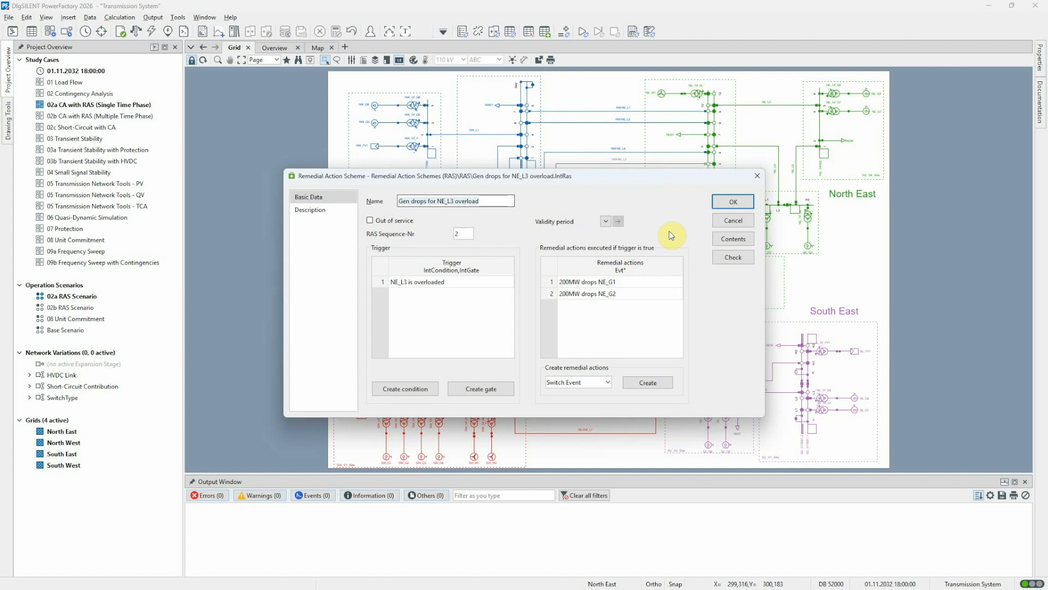
{"action": "double_click", "coordinate": [456, 282]}
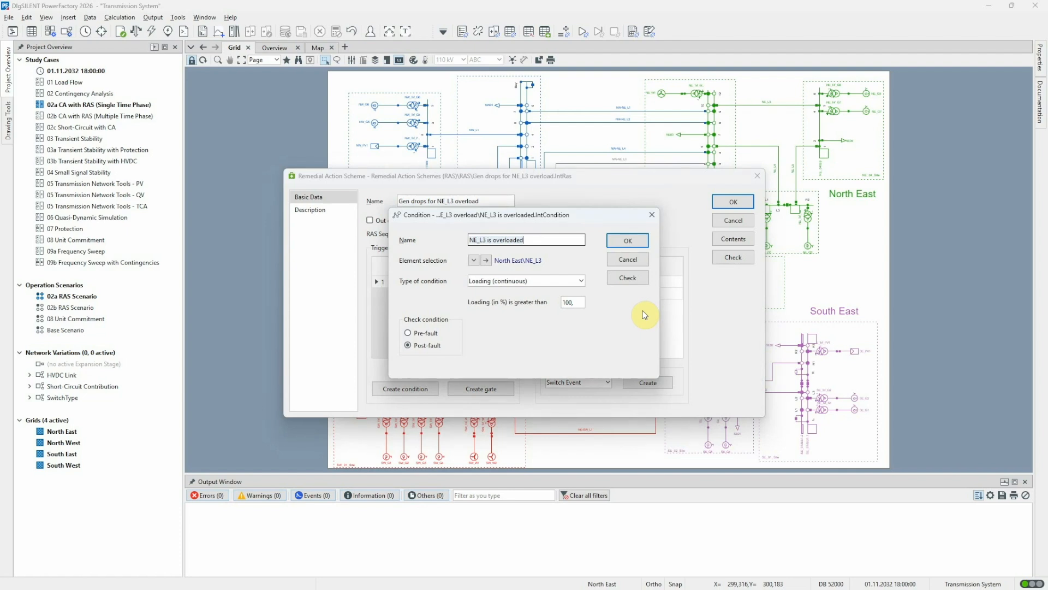
{"action": "left_click", "coordinate": [634, 260]}
Step: Inspect the "200MW drops NE_G1" dispatch event of the same scheme, and close the remedial action schemes library
{"action": "double_click", "coordinate": [624, 286]}
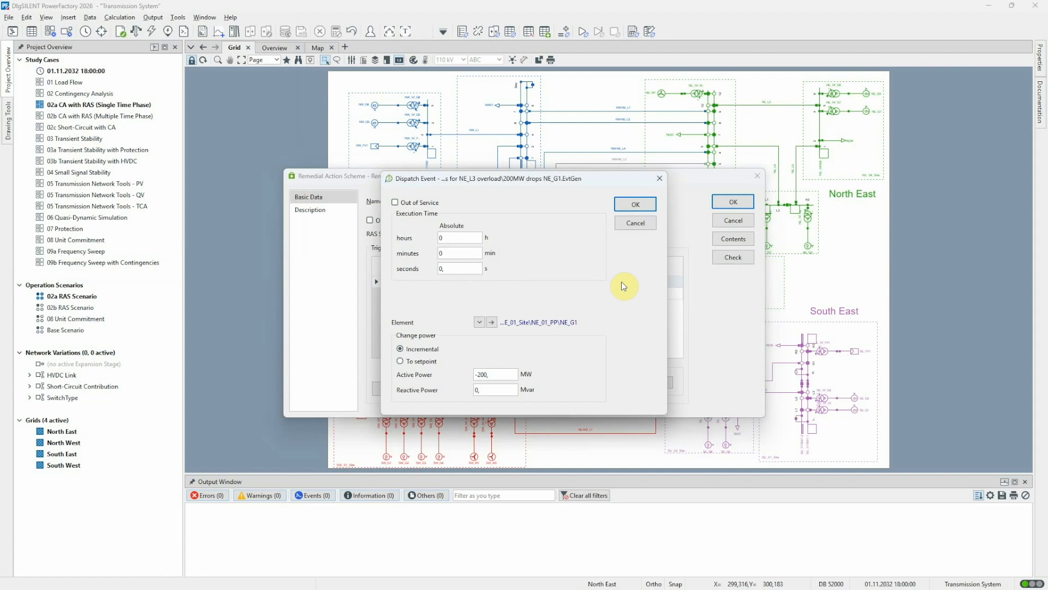
{"action": "left_click", "coordinate": [649, 224]}
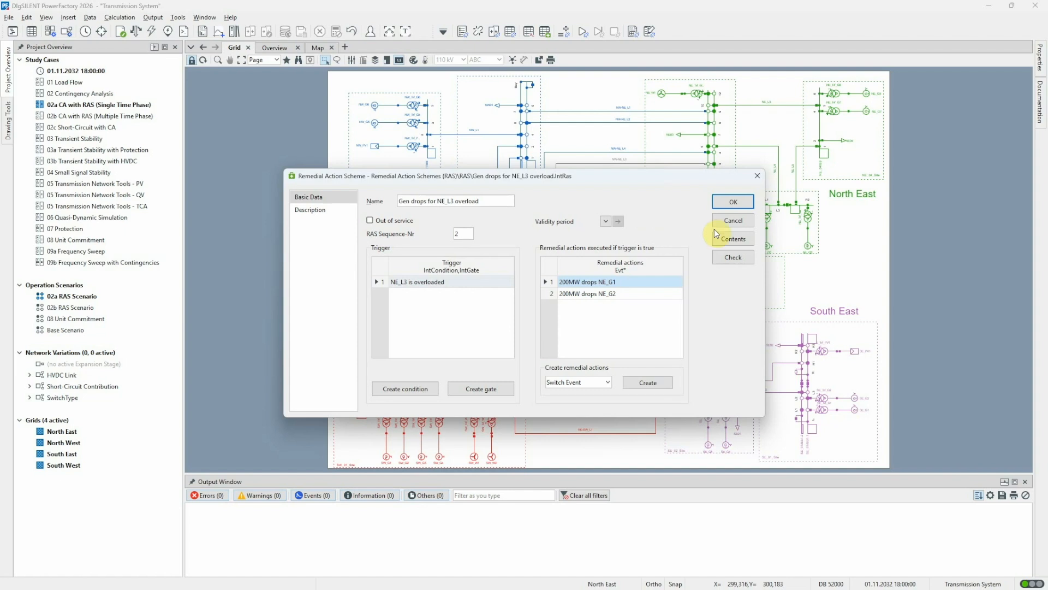
{"action": "left_click", "coordinate": [731, 203]}
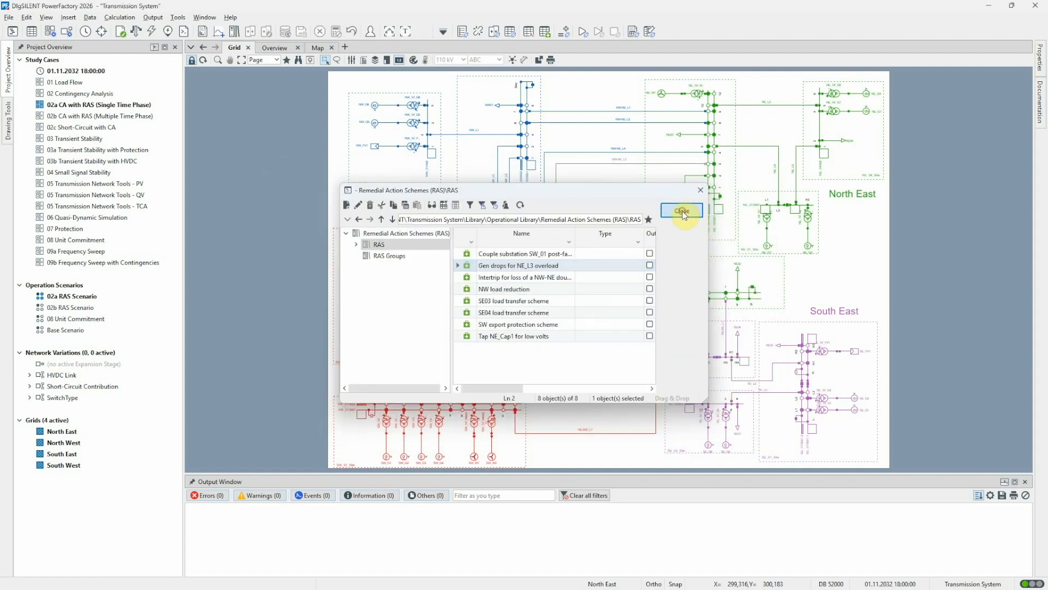
{"action": "left_click", "coordinate": [682, 211]}
Step: Review the list of static contingencies and execute the contingency analysis without remedial action schemes
{"action": "left_click", "coordinate": [479, 32]}
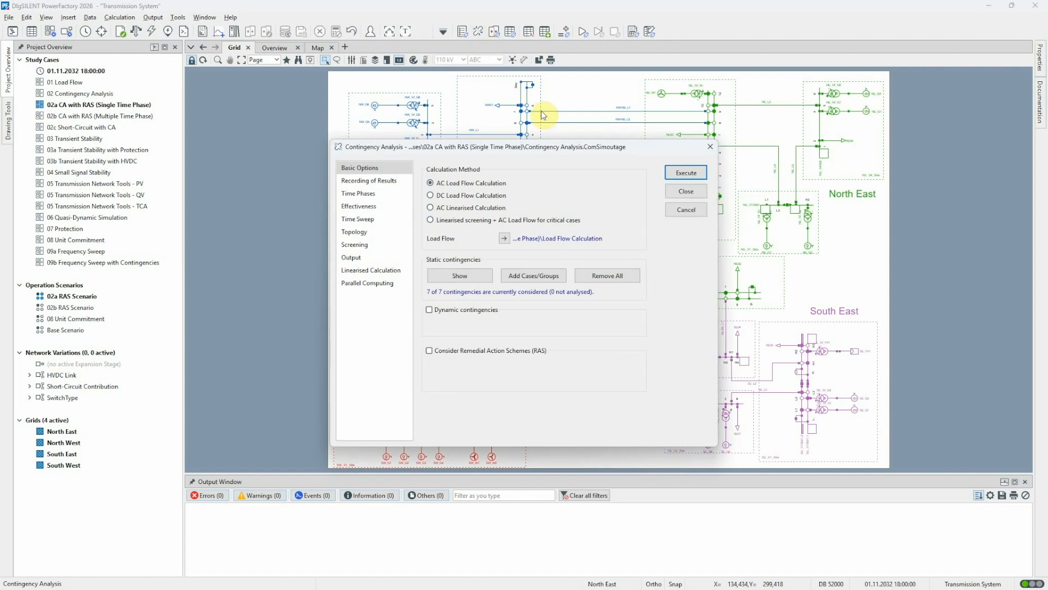
{"action": "left_click", "coordinate": [464, 276]}
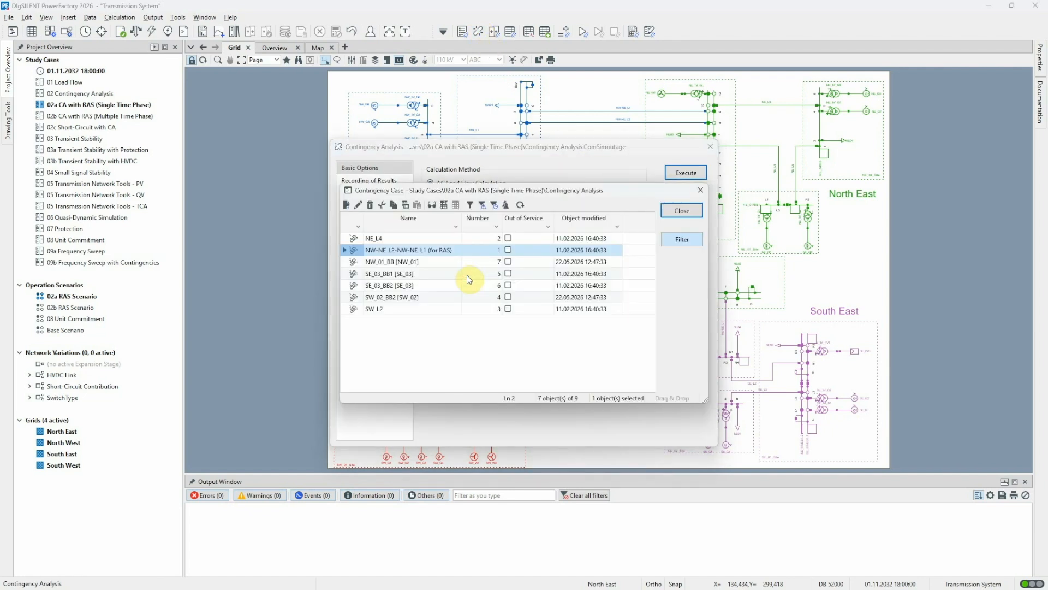
{"action": "left_click", "coordinate": [672, 210]}
{"action": "left_click", "coordinate": [686, 173]}
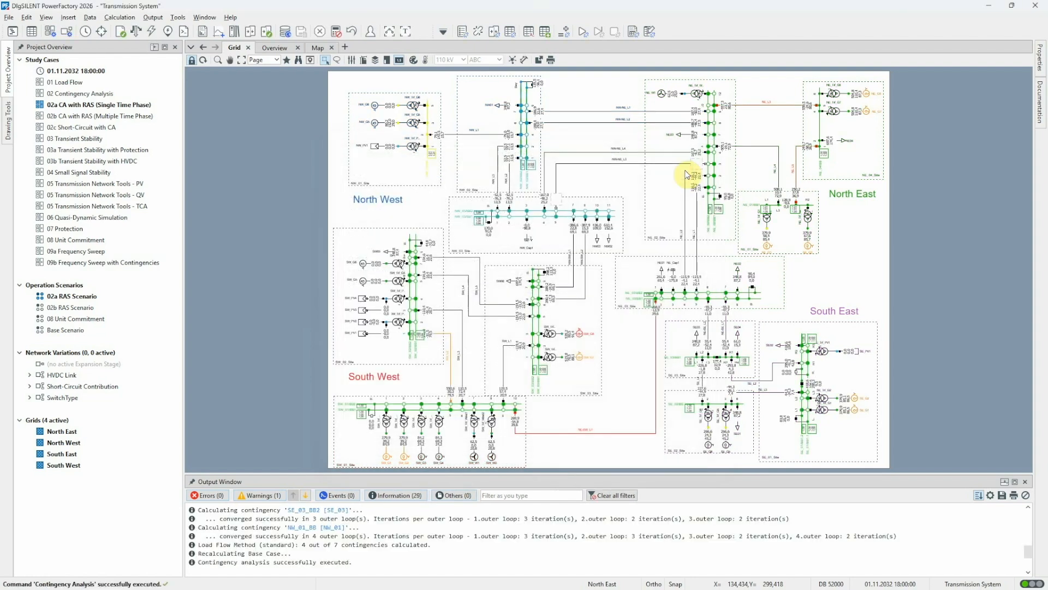
Step: Generate the tabular report of all loading violations from the contingency analysis and examine the overloaded components in it
{"action": "left_click", "coordinate": [216, 59]}
{"action": "left_click_drag", "start_coordinate": [409, 74], "coordinate": [890, 237]}
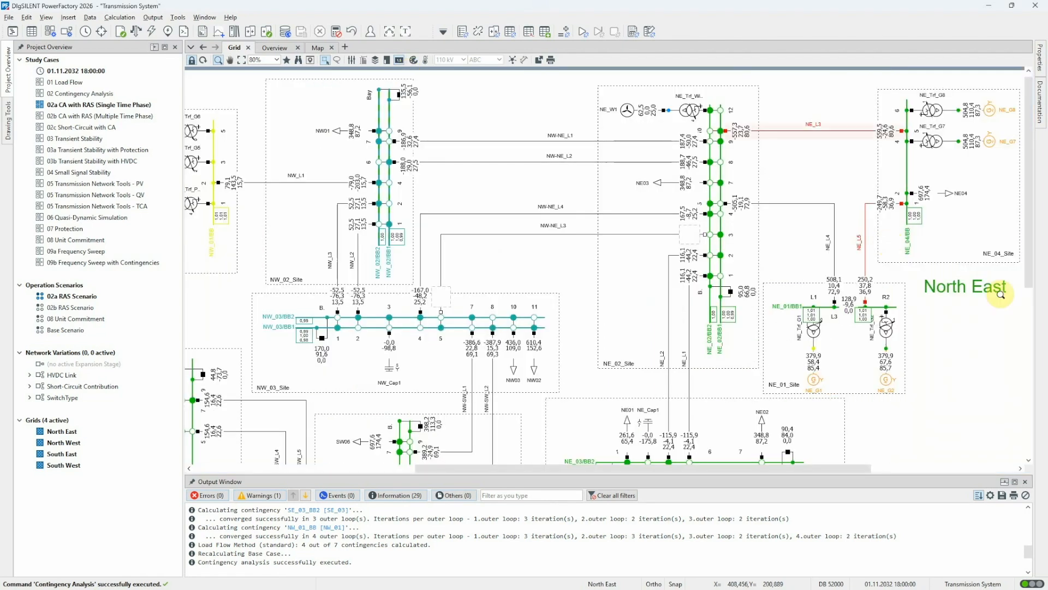
{"action": "key", "text": "Escape"}
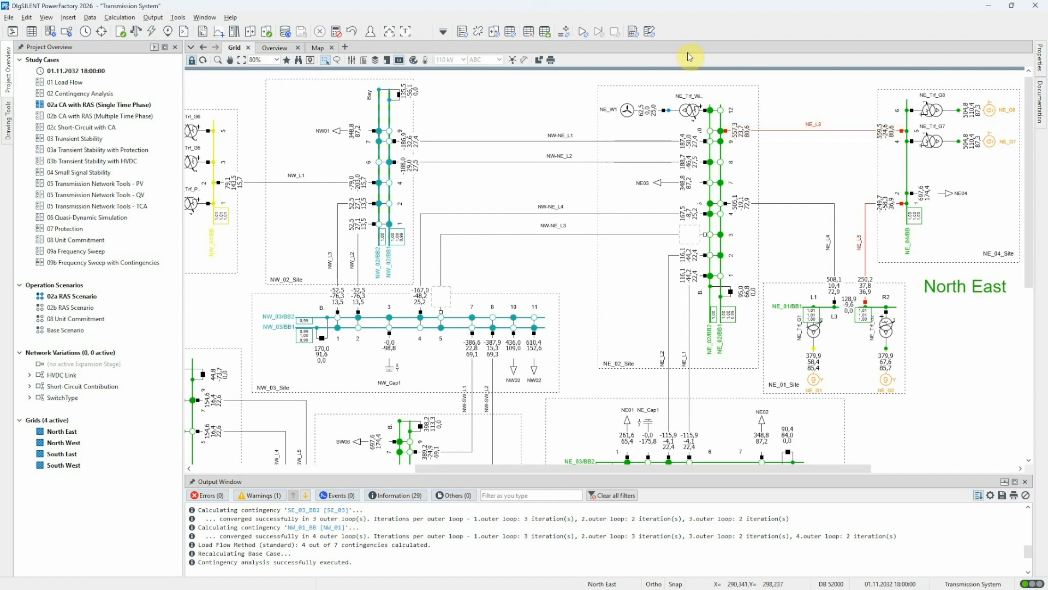
{"action": "left_click", "coordinate": [632, 33]}
{"action": "left_click", "coordinate": [357, 208]}
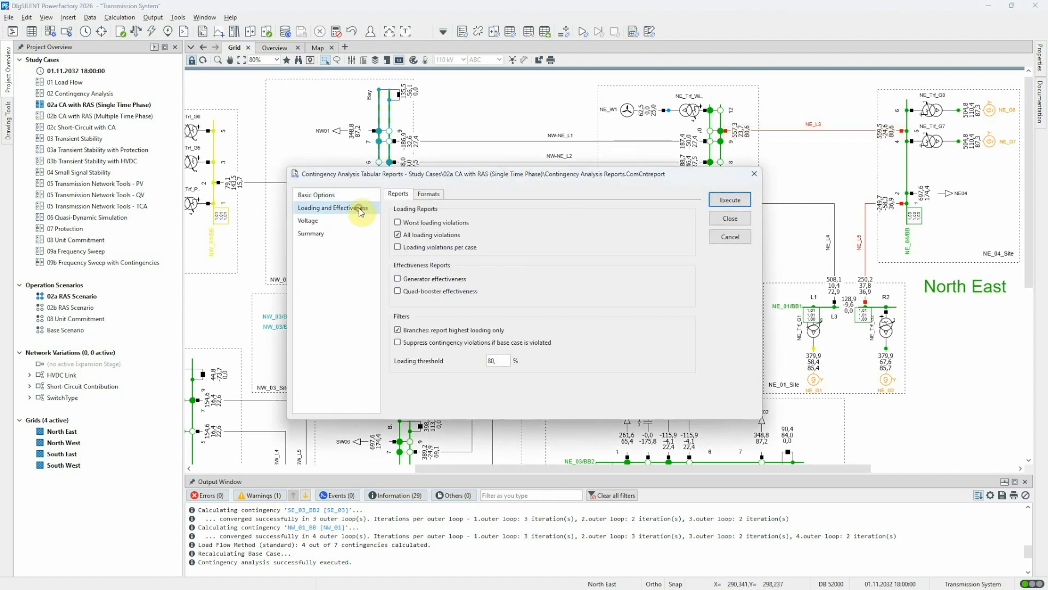
{"action": "left_click", "coordinate": [715, 201]}
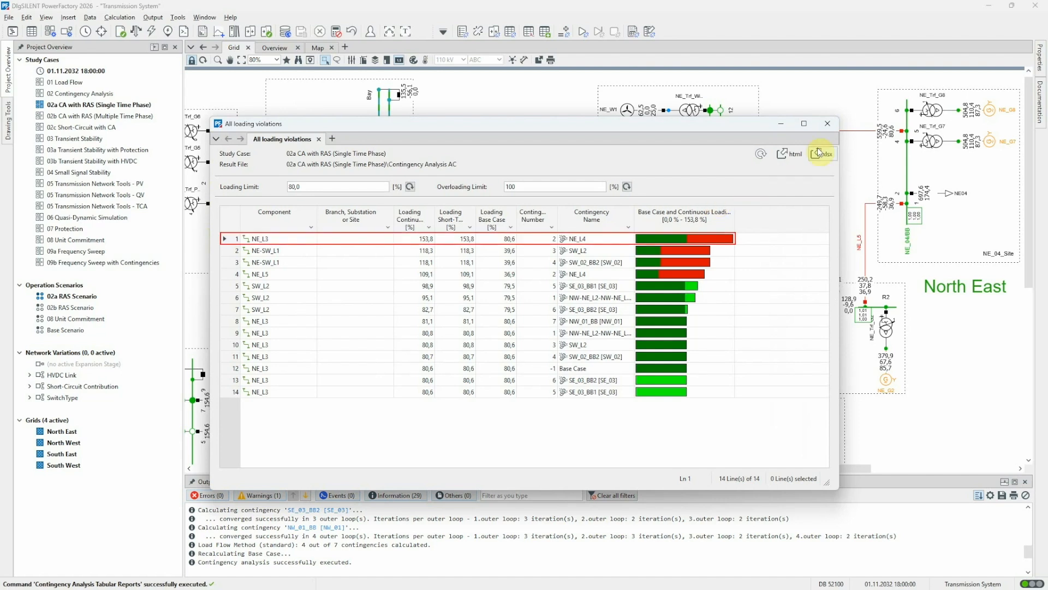
{"action": "left_click", "coordinate": [827, 125]}
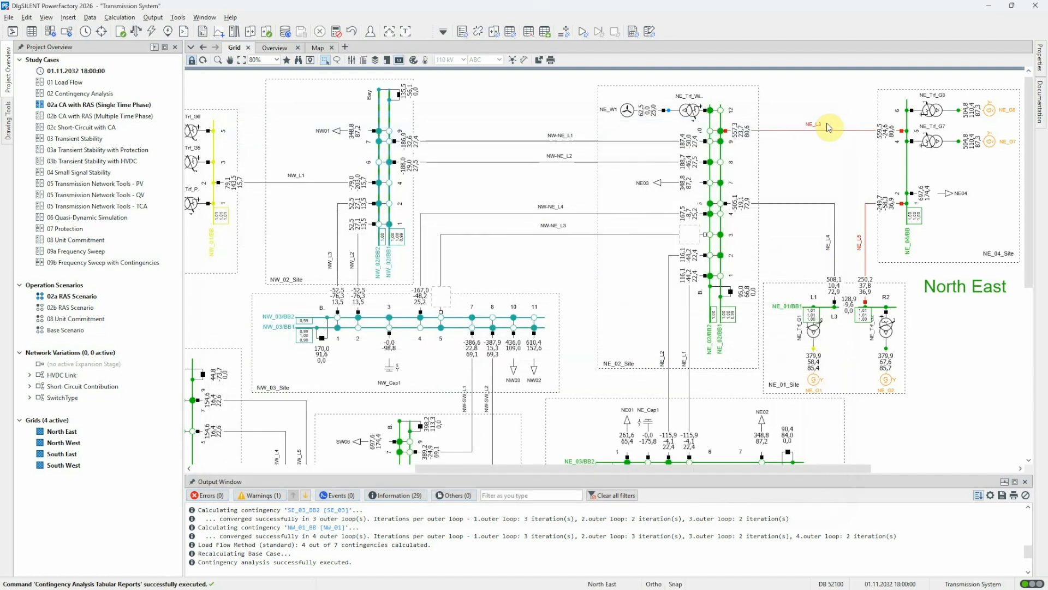
Step: Enable Consider Remedial Action Schemes (RAS) in the contingency analysis and add the scheme "Gen drops for NE_L3 overload"
{"action": "left_click", "coordinate": [478, 31]}
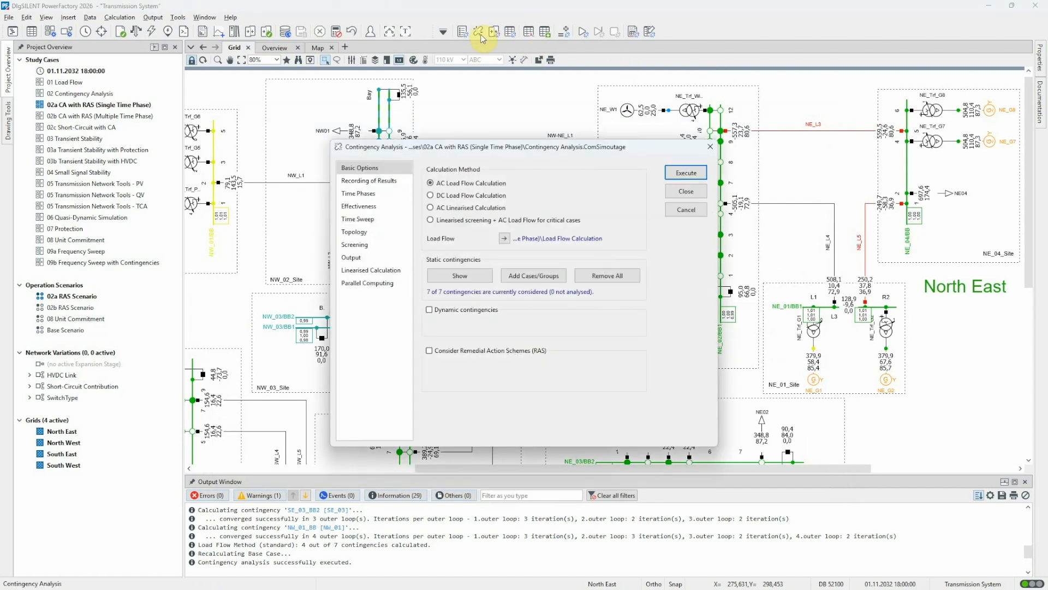
{"action": "left_click", "coordinate": [429, 350]}
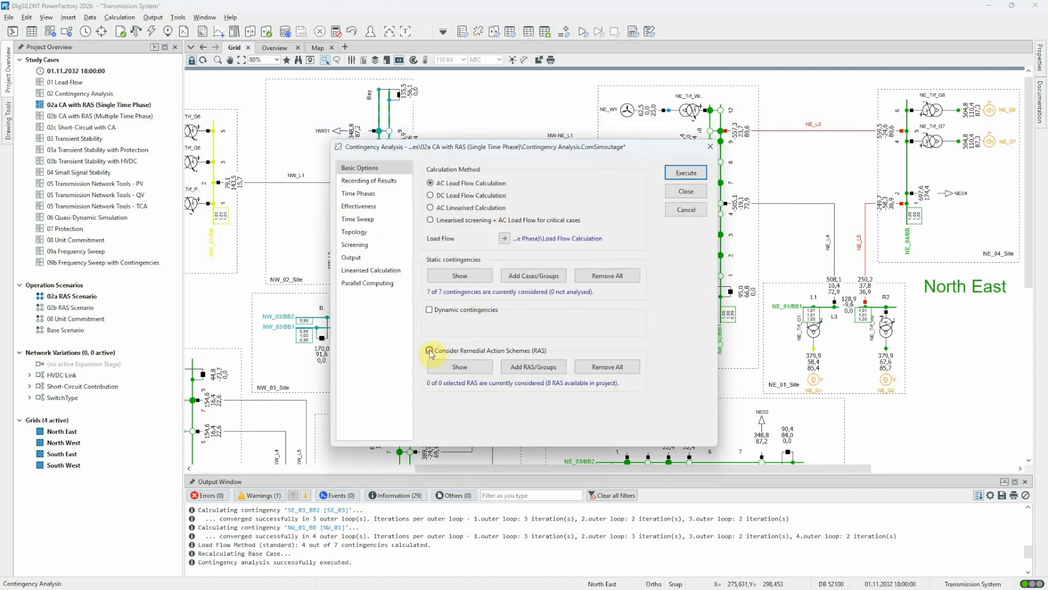
{"action": "left_click", "coordinate": [521, 367]}
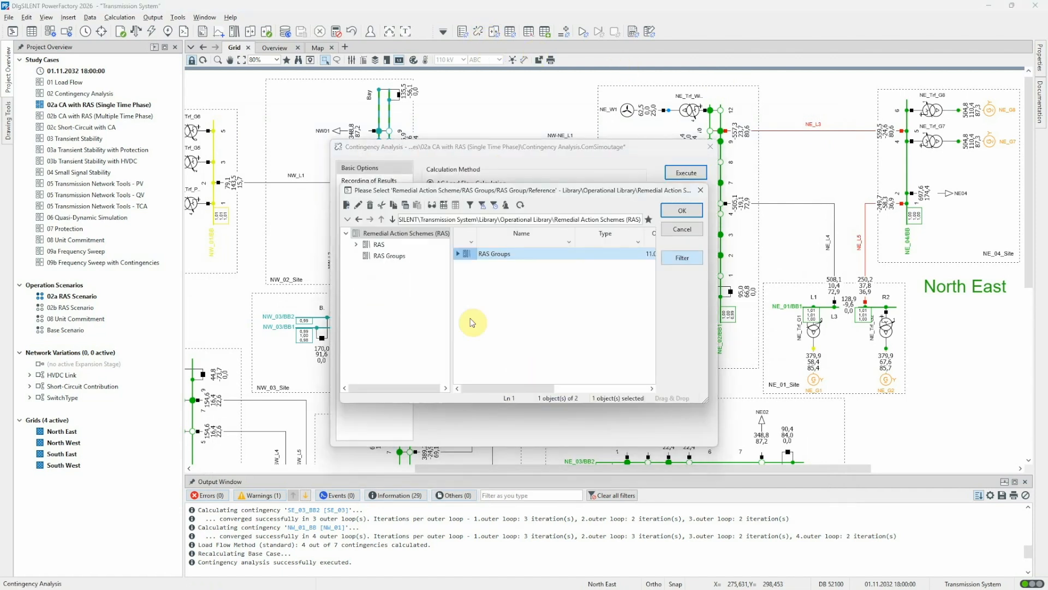
{"action": "left_click", "coordinate": [408, 246]}
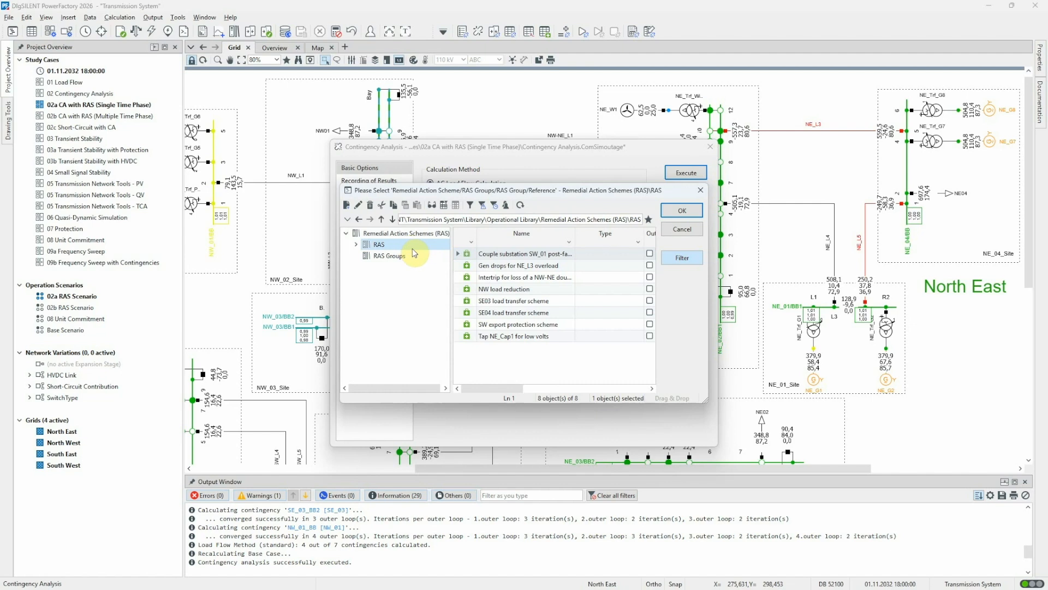
{"action": "left_click", "coordinate": [466, 266]}
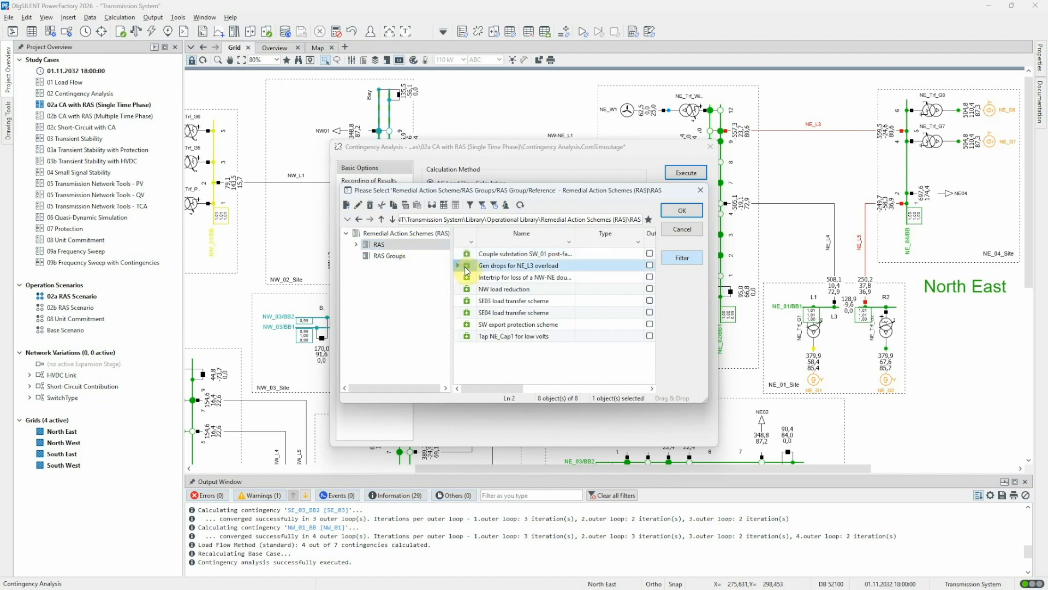
{"action": "left_click", "coordinate": [684, 214]}
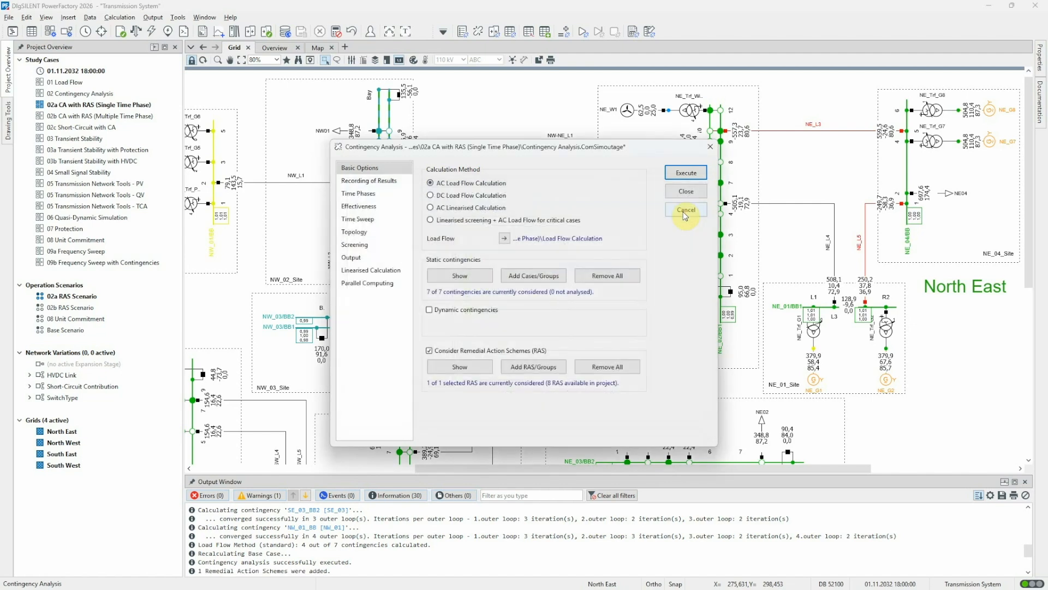
Step: Turn on showing the triggered RAS for each contingency in the output window, and execute the contingency analysis
{"action": "left_click", "coordinate": [379, 261]}
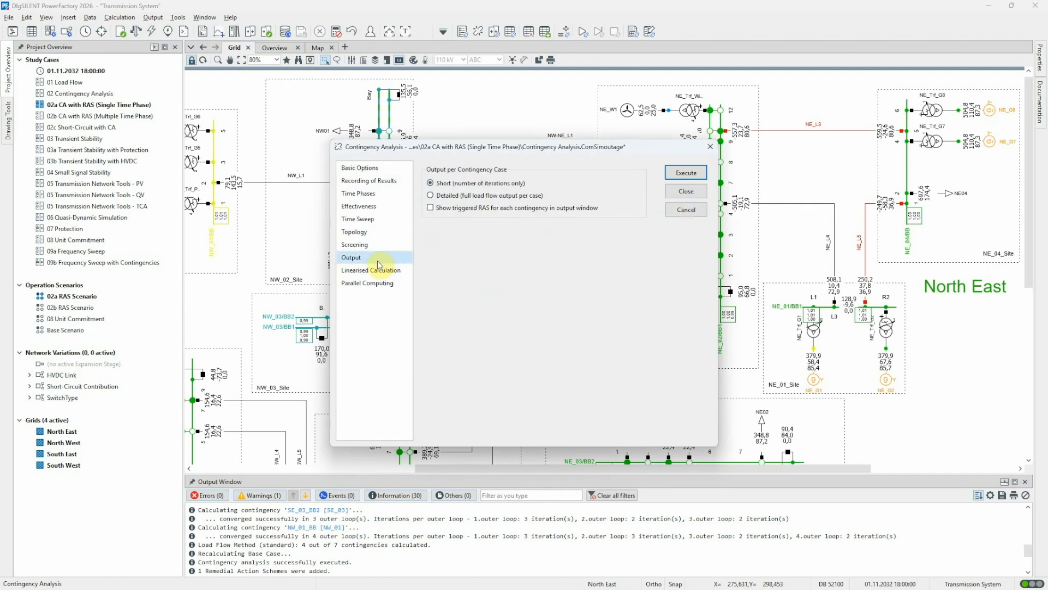
{"action": "left_click", "coordinate": [431, 208]}
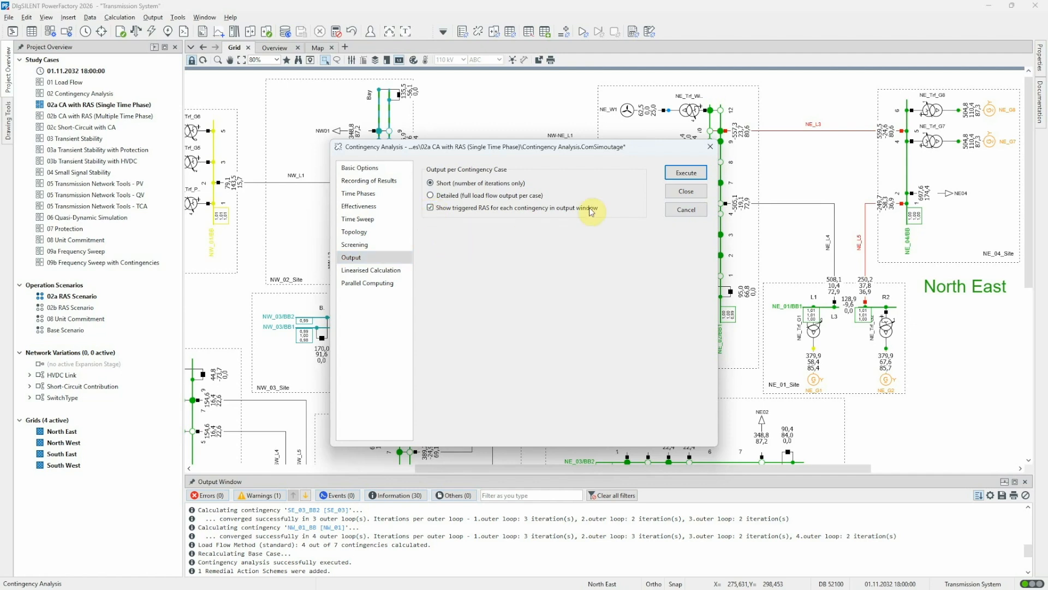
{"action": "left_click", "coordinate": [687, 173]}
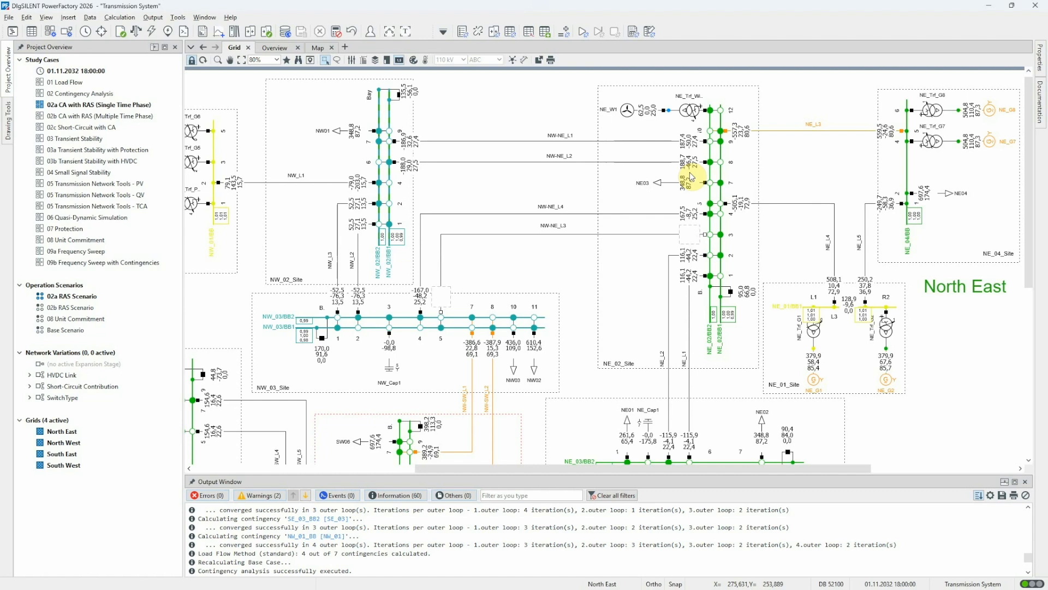
Step: Examine the enlarged calculation output for the remedial action scheme triggered by contingency NE_L4, and restore the normal layout
{"action": "left_click", "coordinate": [407, 32]}
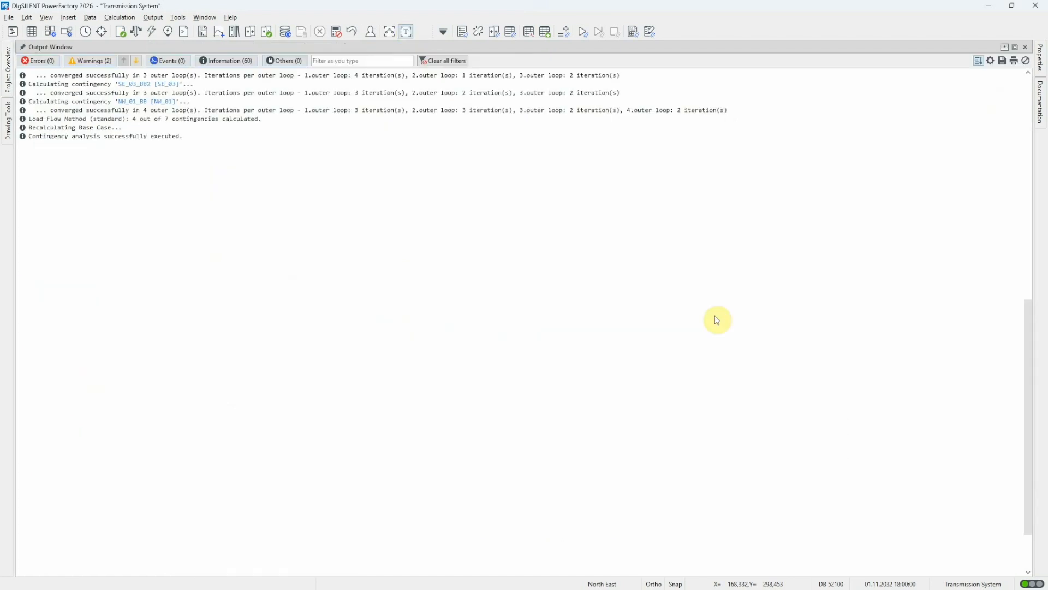
{"action": "scroll", "coordinate": [731, 331], "scroll_direction": "up", "scroll_amount": 5}
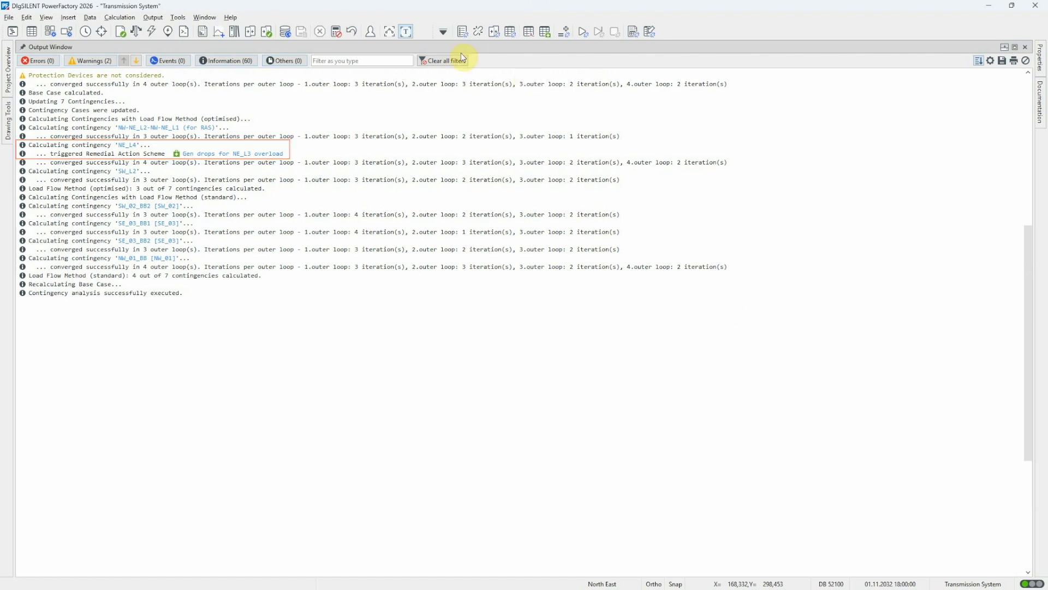
{"action": "left_click", "coordinate": [411, 33]}
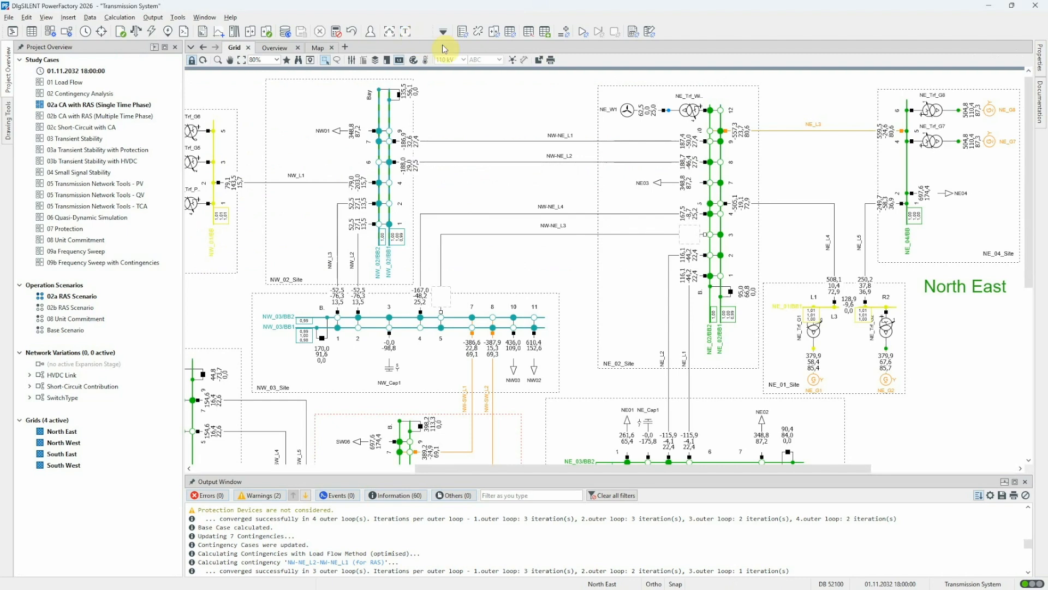
Step: Add the schemes from "Couple substation SW_01 post-fault" through "SW export protection scheme" to the contingency analysis and execute it
{"action": "left_click", "coordinate": [480, 32]}
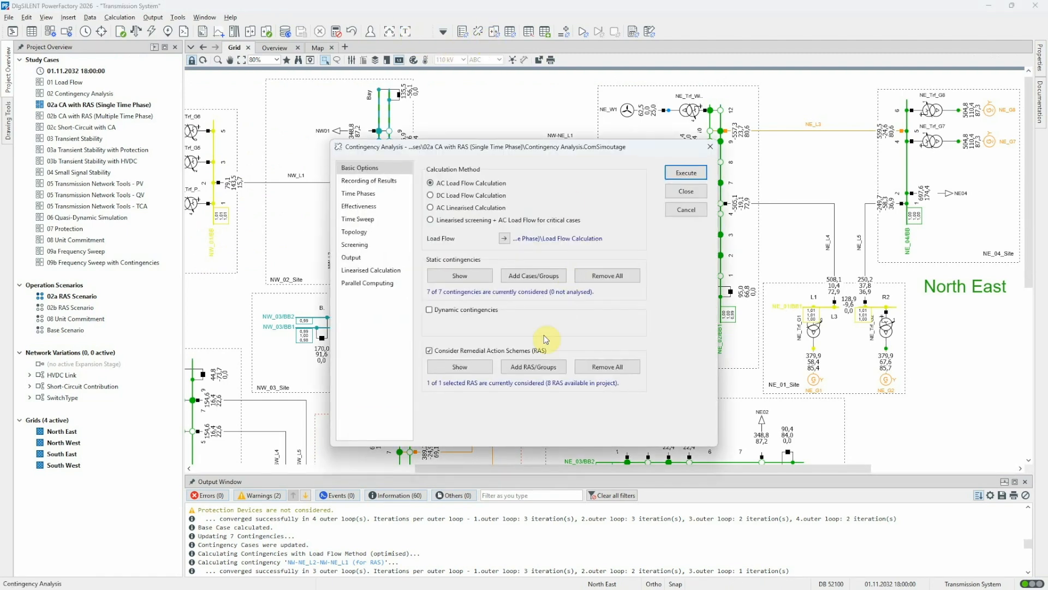
{"action": "left_click", "coordinate": [533, 366]}
{"action": "left_click", "coordinate": [390, 246]}
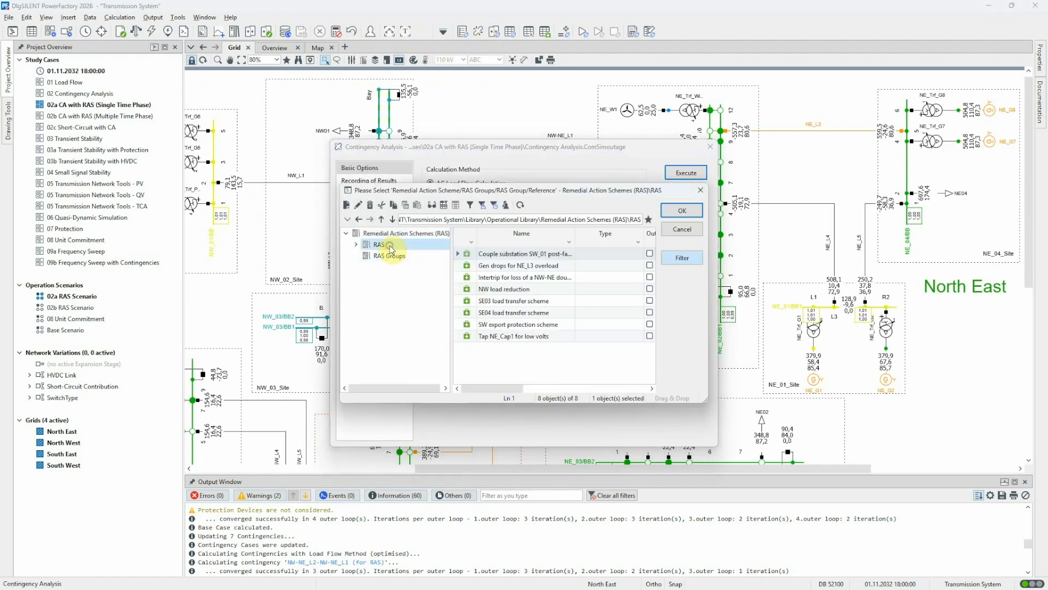
{"action": "left_click_drag", "start_coordinate": [471, 254], "coordinate": [478, 325]}
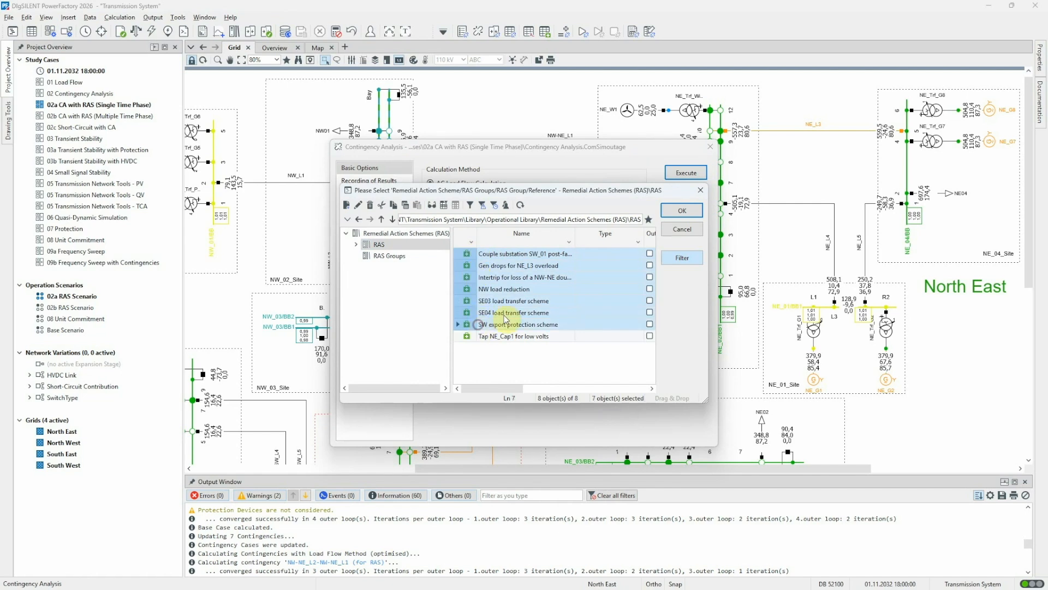
{"action": "left_click", "coordinate": [678, 211]}
{"action": "left_click", "coordinate": [685, 173]}
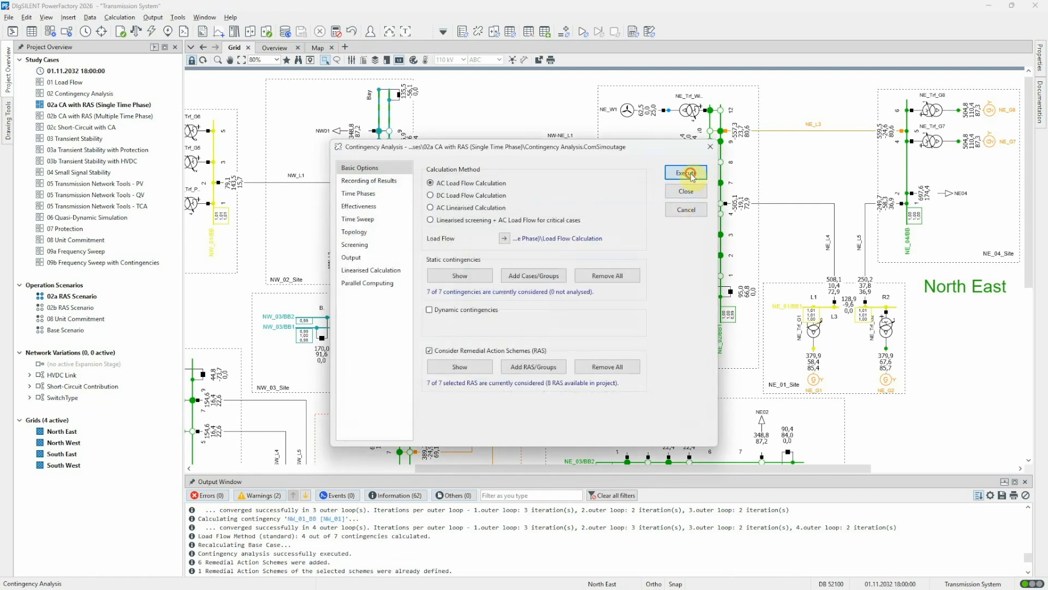
Step: Check in the enlarged calculation output which remedial action schemes each contingency triggers, and restore the normal layout
{"action": "left_click", "coordinate": [407, 31]}
{"action": "scroll", "coordinate": [665, 315], "scroll_direction": "up", "scroll_amount": 8}
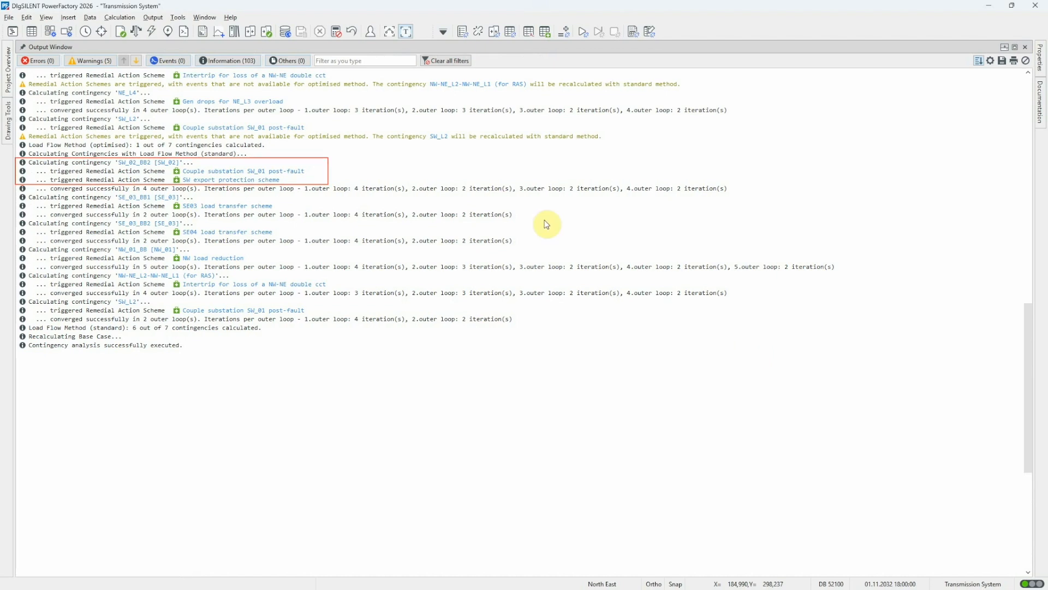
{"action": "left_click", "coordinate": [406, 31]}
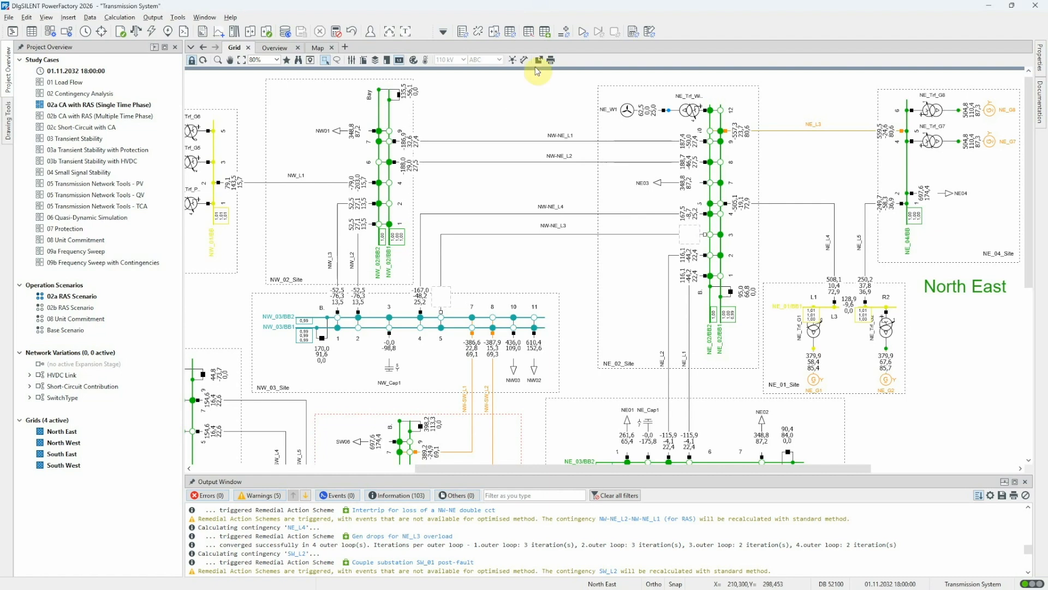
Step: Open the remedial action scheme "Intertrip for loss of a NW-NE double cct" and inspect its Trip NE_G1 switch event
{"action": "left_click", "coordinate": [546, 33]}
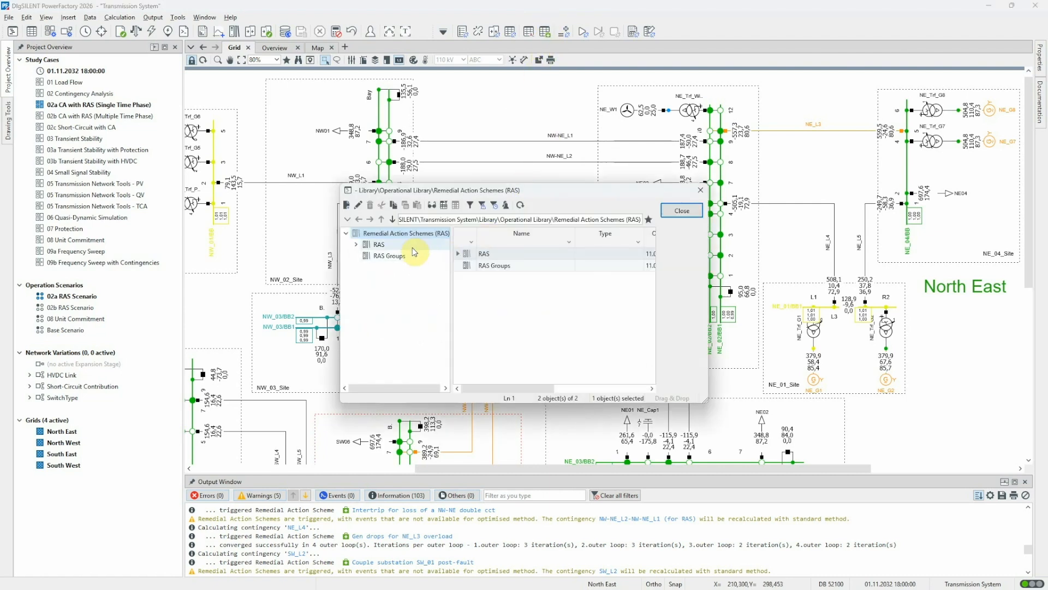
{"action": "left_click", "coordinate": [408, 246]}
{"action": "double_click", "coordinate": [467, 279]}
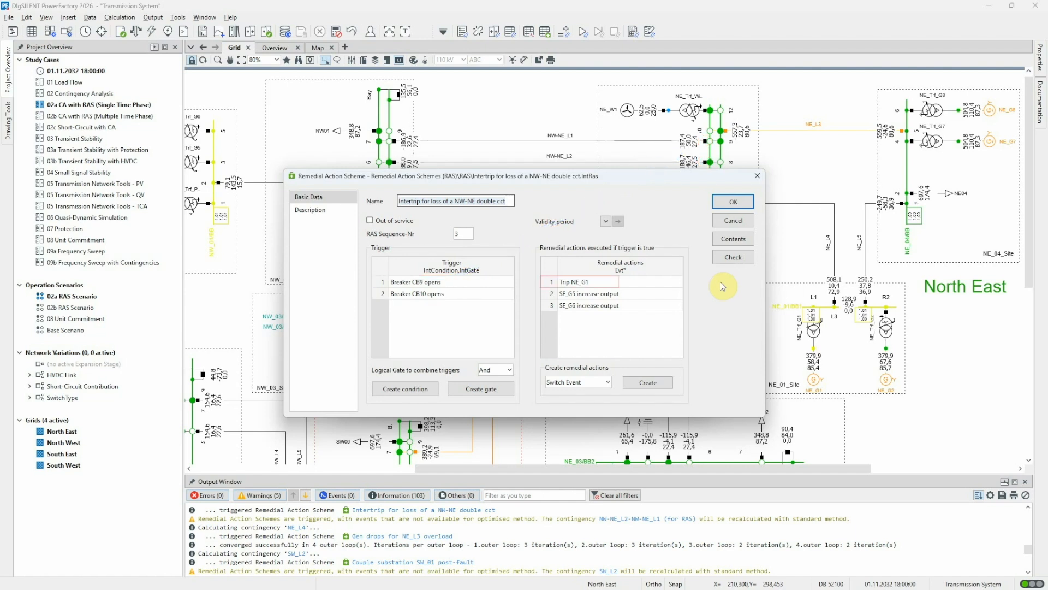
{"action": "double_click", "coordinate": [578, 282]}
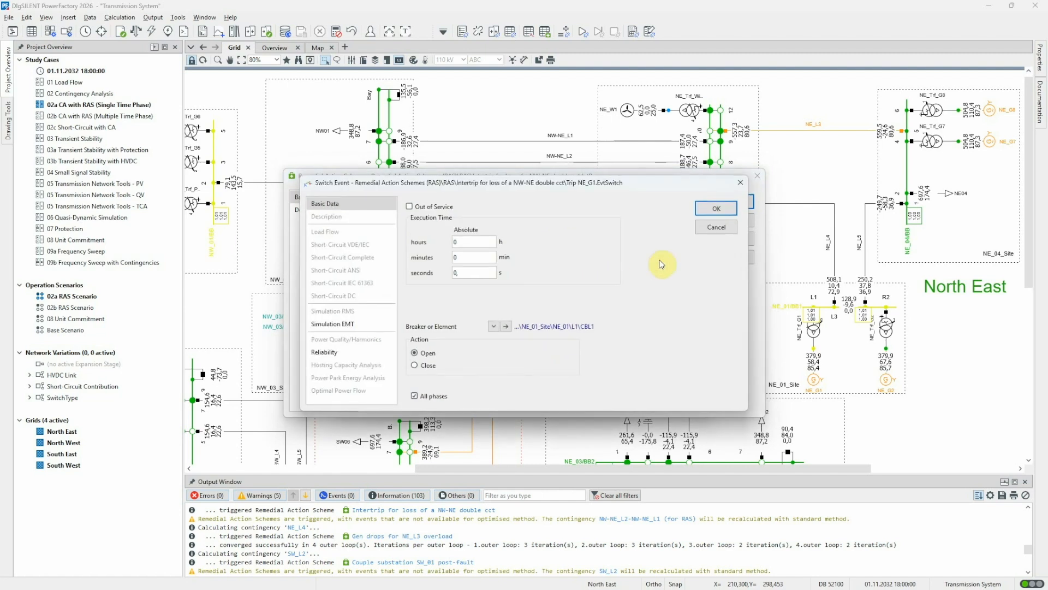
{"action": "left_click", "coordinate": [713, 228]}
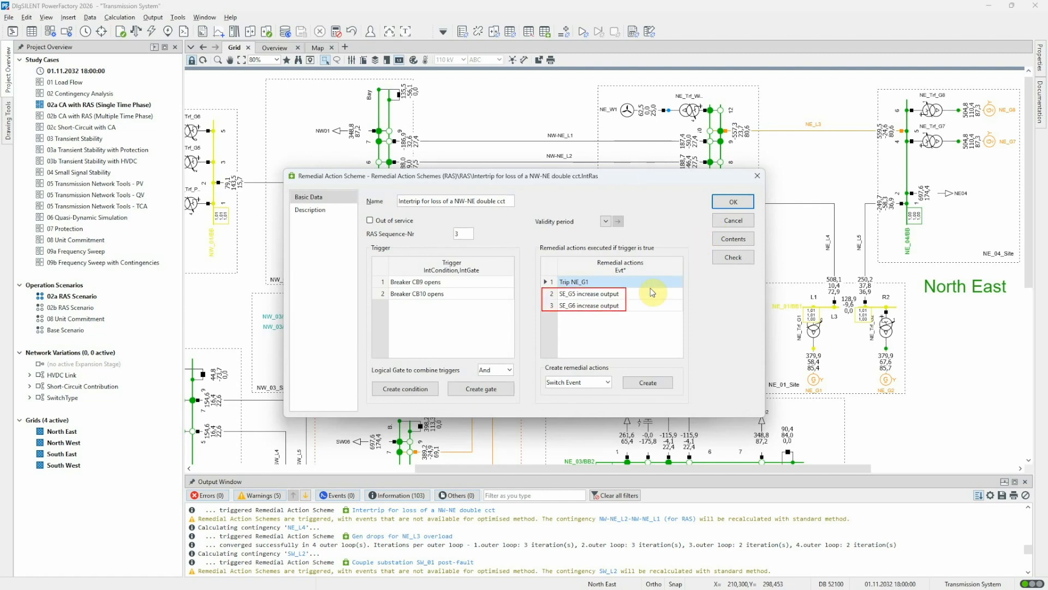
Step: Inspect the dispatch event "SE_G5 increase output" and close the intertrip scheme and the RAS library
{"action": "double_click", "coordinate": [576, 295]}
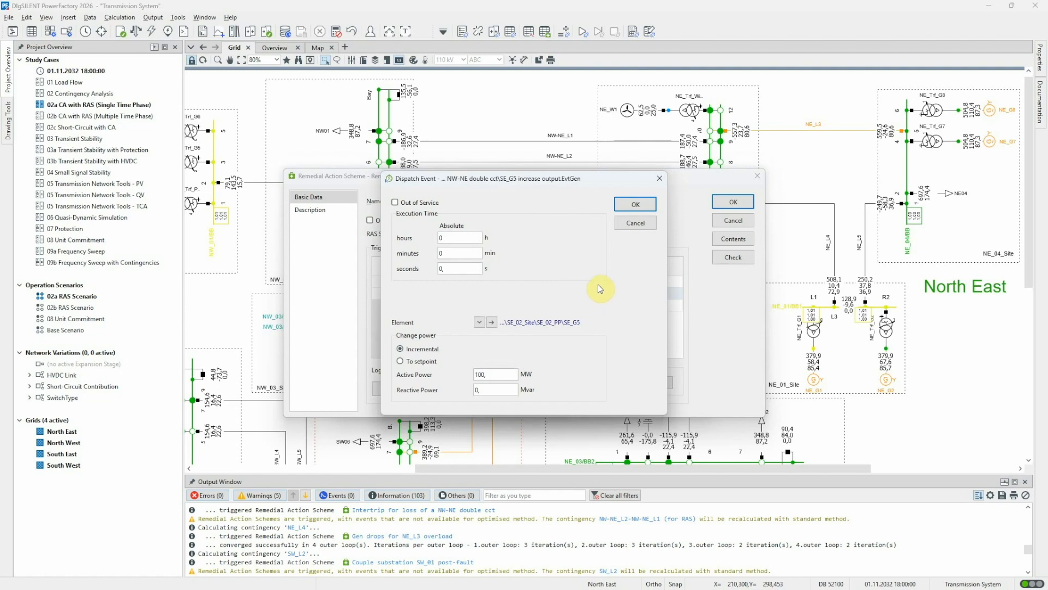
{"action": "left_click", "coordinate": [636, 206]}
{"action": "left_click", "coordinate": [734, 223]}
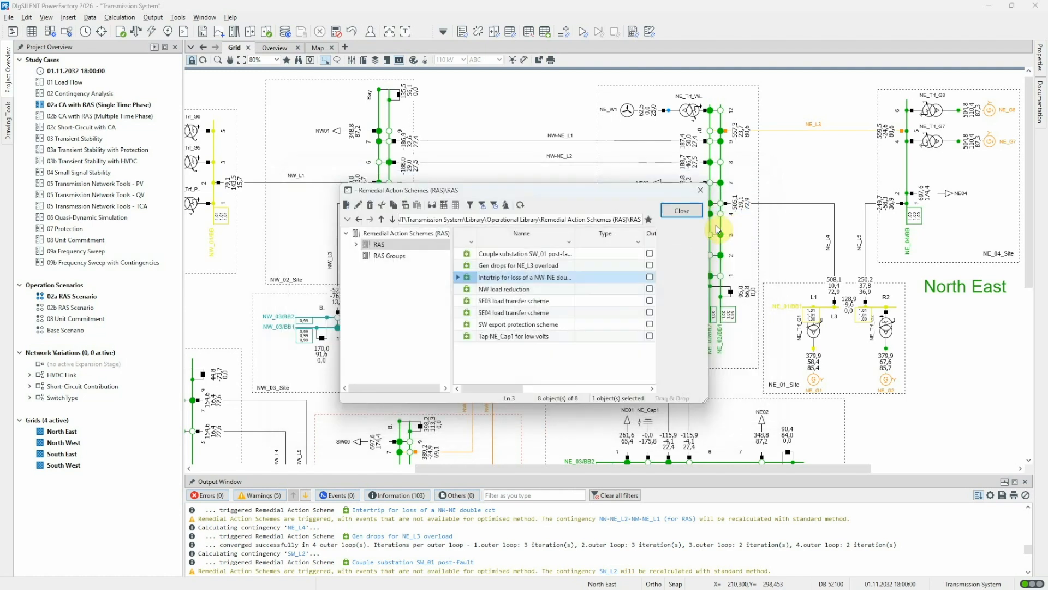
{"action": "left_click", "coordinate": [680, 212]}
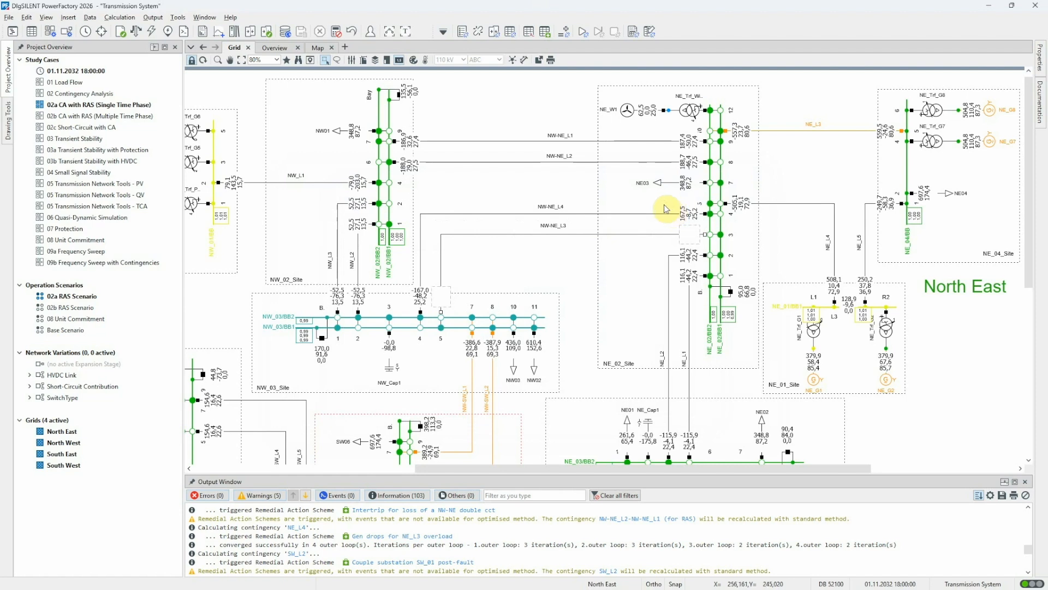
Step: Reset the calculation results and assign the Downrating thermal rating to line NW-NE_L4
{"action": "left_click", "coordinate": [337, 31]}
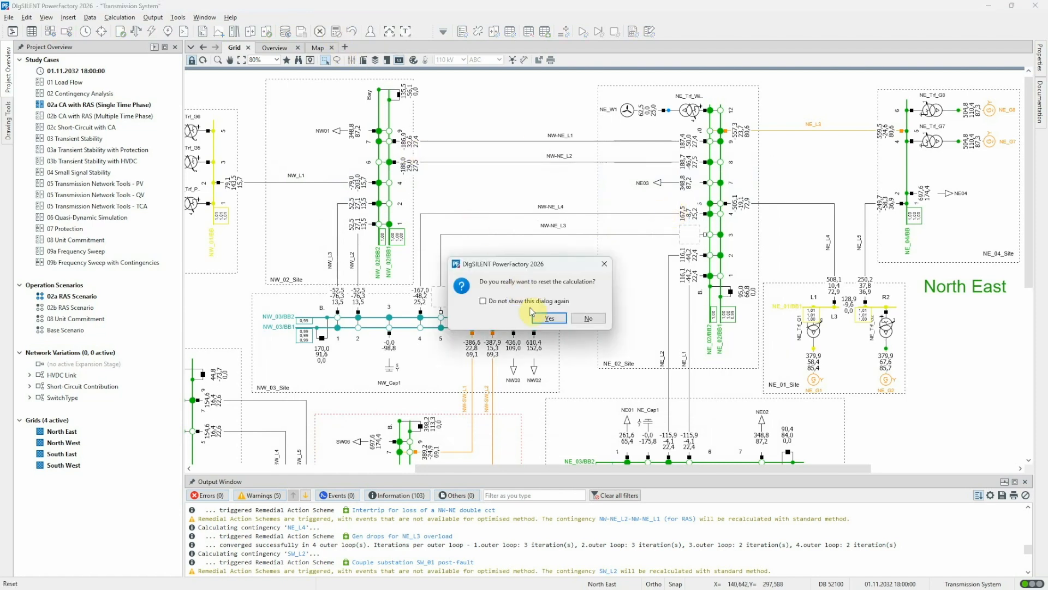
{"action": "left_click", "coordinate": [547, 318]}
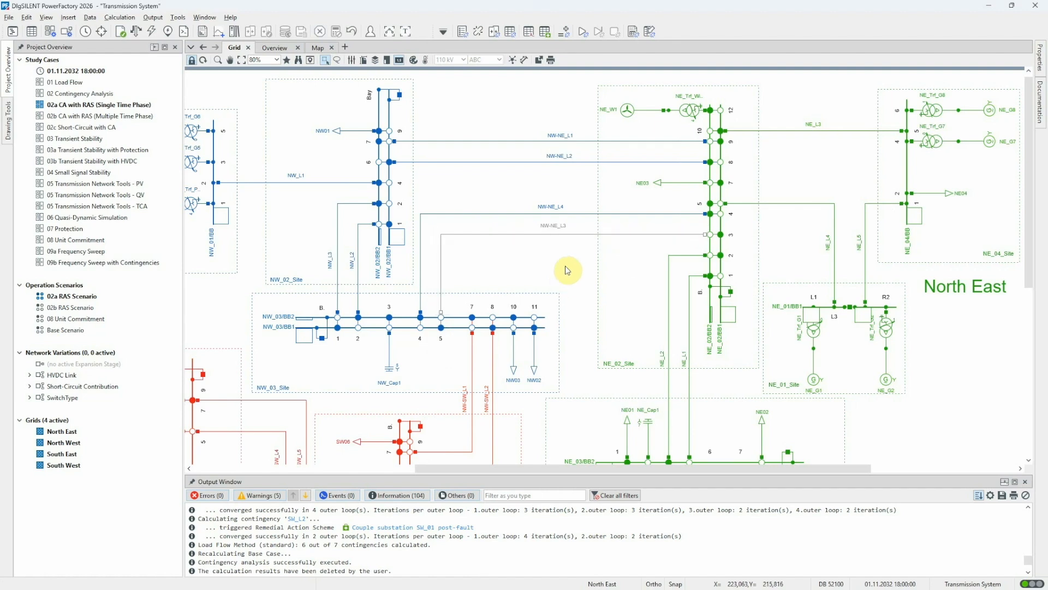
{"action": "double_click", "coordinate": [575, 215]}
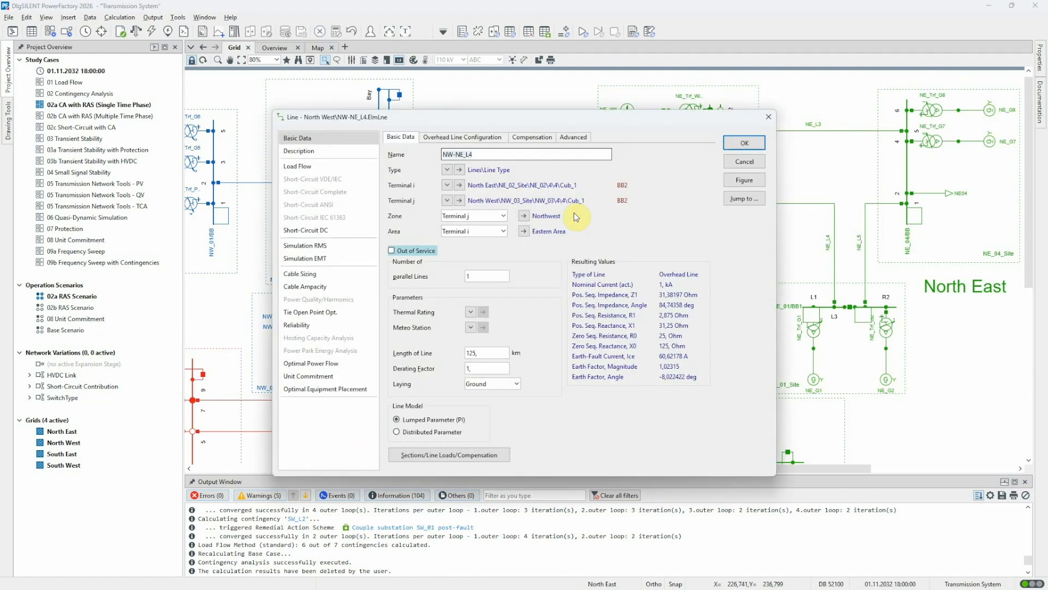
{"action": "left_click", "coordinate": [471, 312]}
{"action": "left_click", "coordinate": [479, 323]}
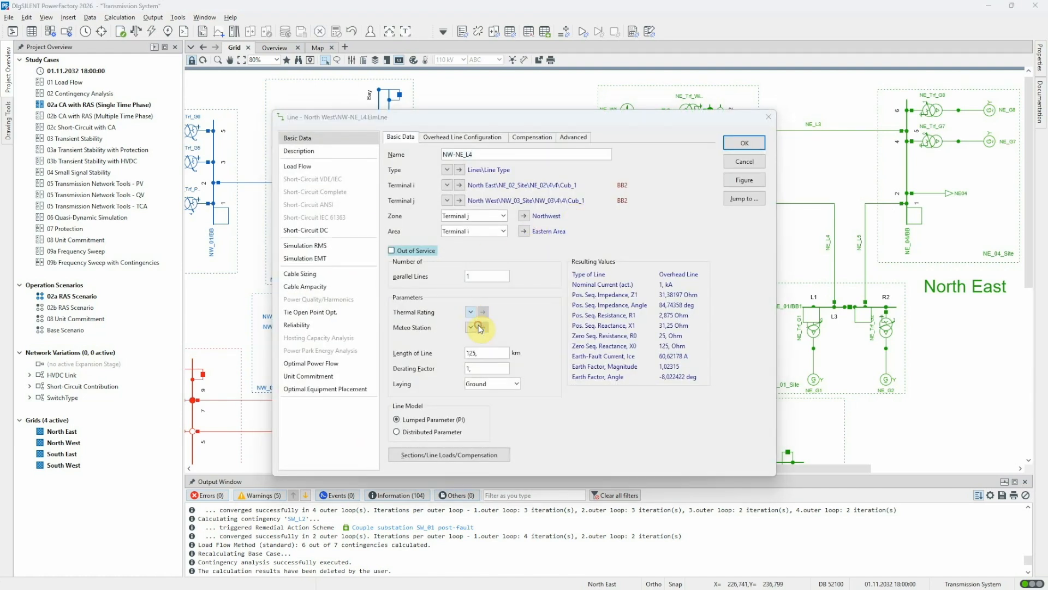
{"action": "double_click", "coordinate": [469, 254]}
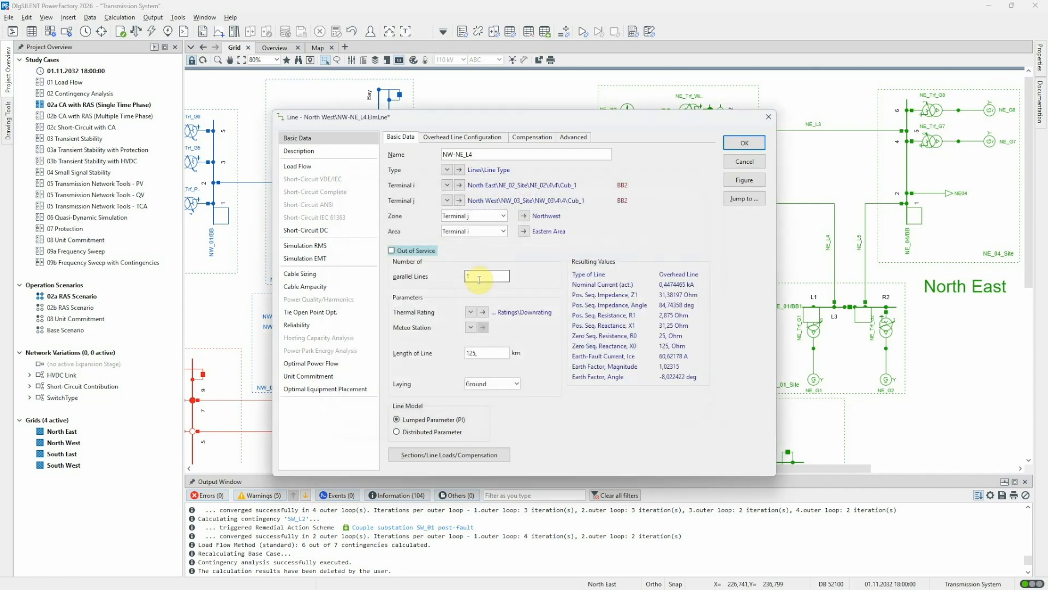
{"action": "left_click", "coordinate": [738, 143]}
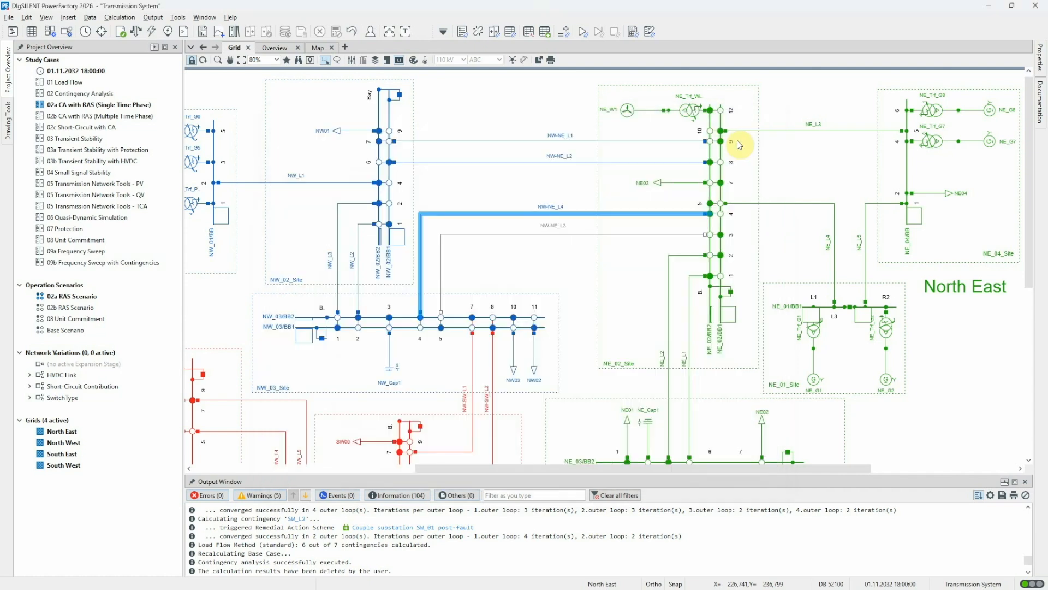
{"action": "left_click", "coordinate": [738, 144]}
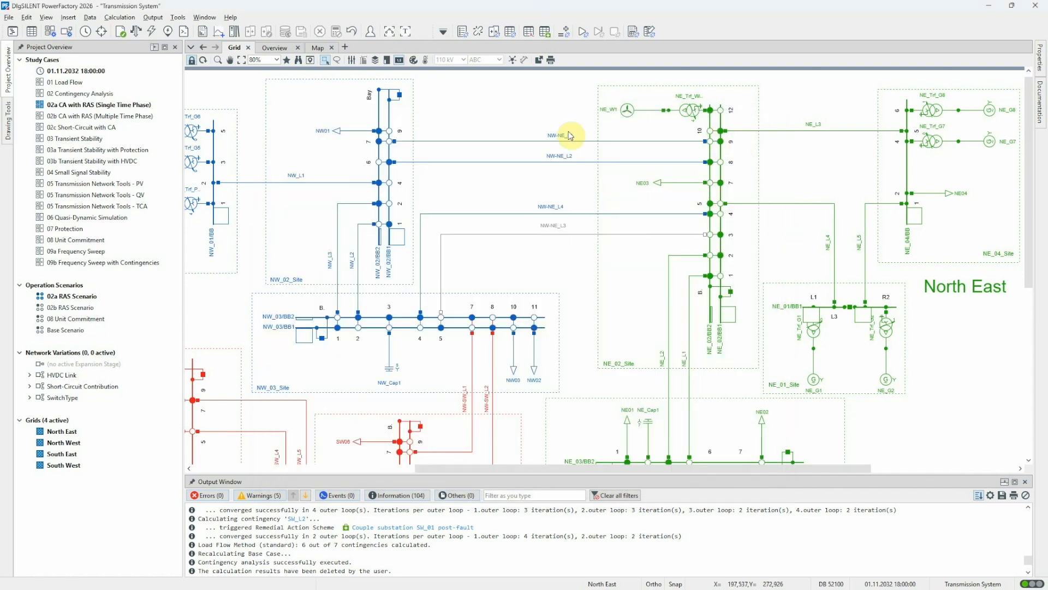
Step: Disable the consideration of remedial action schemes in the contingency analysis settings without executing it
{"action": "left_click_drag", "start_coordinate": [444, 118], "coordinate": [450, 185]}
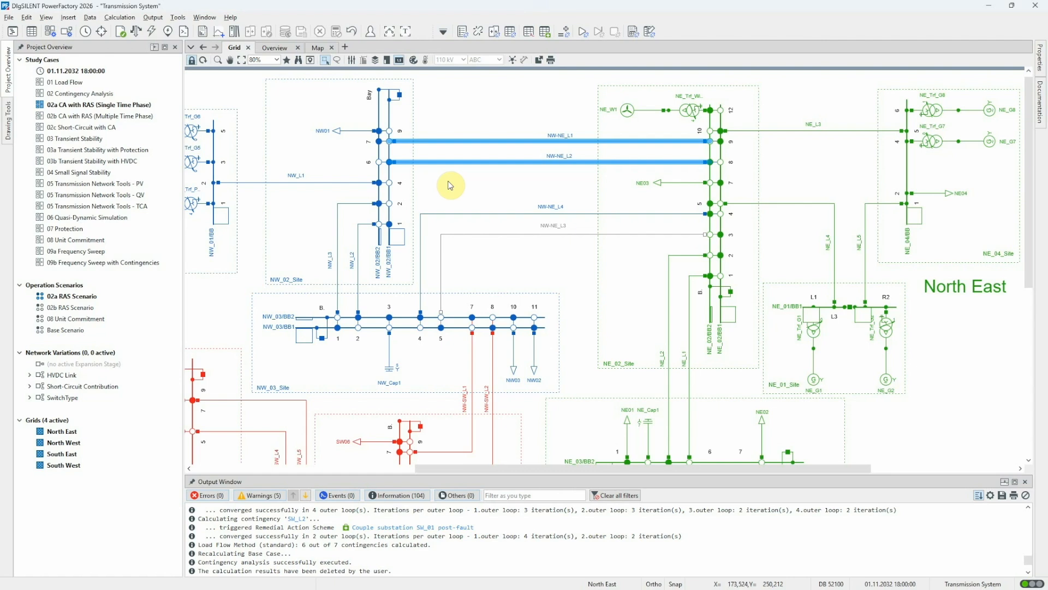
{"action": "left_click", "coordinate": [450, 185]}
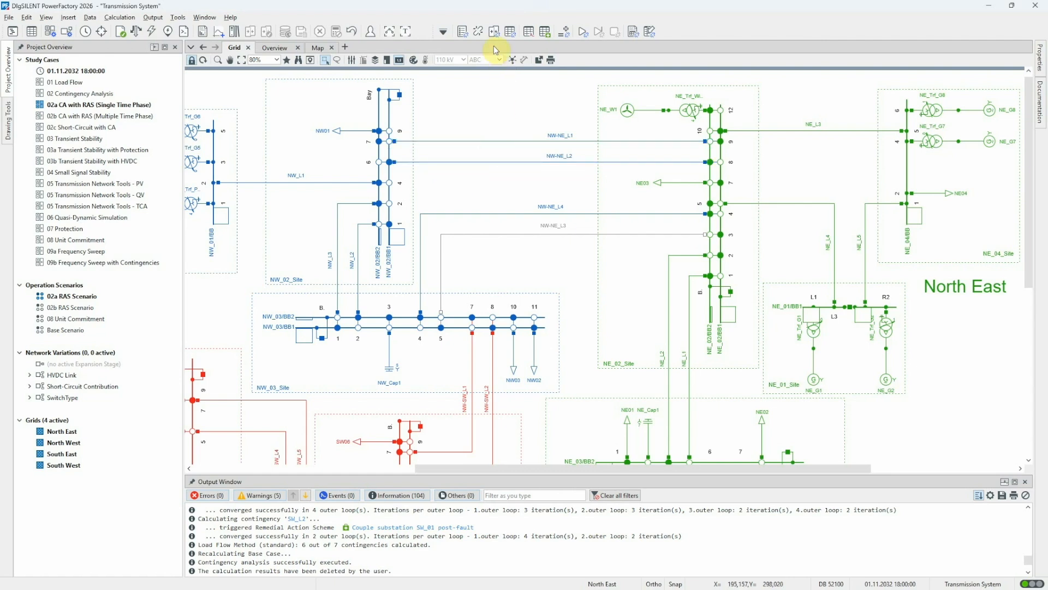
{"action": "left_click", "coordinate": [478, 31]}
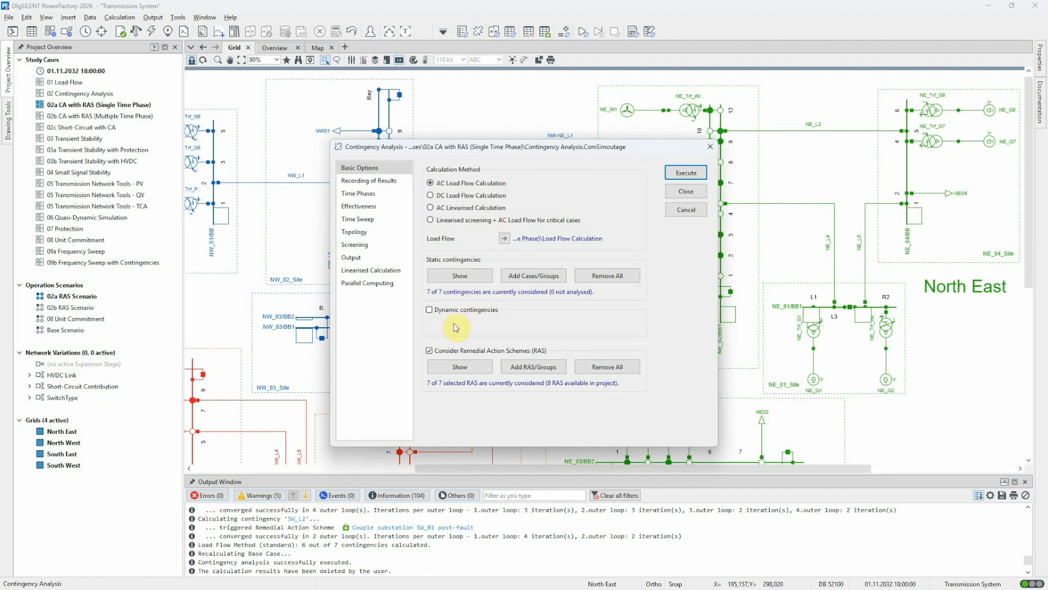
{"action": "left_click", "coordinate": [429, 350]}
{"action": "left_click", "coordinate": [686, 192]}
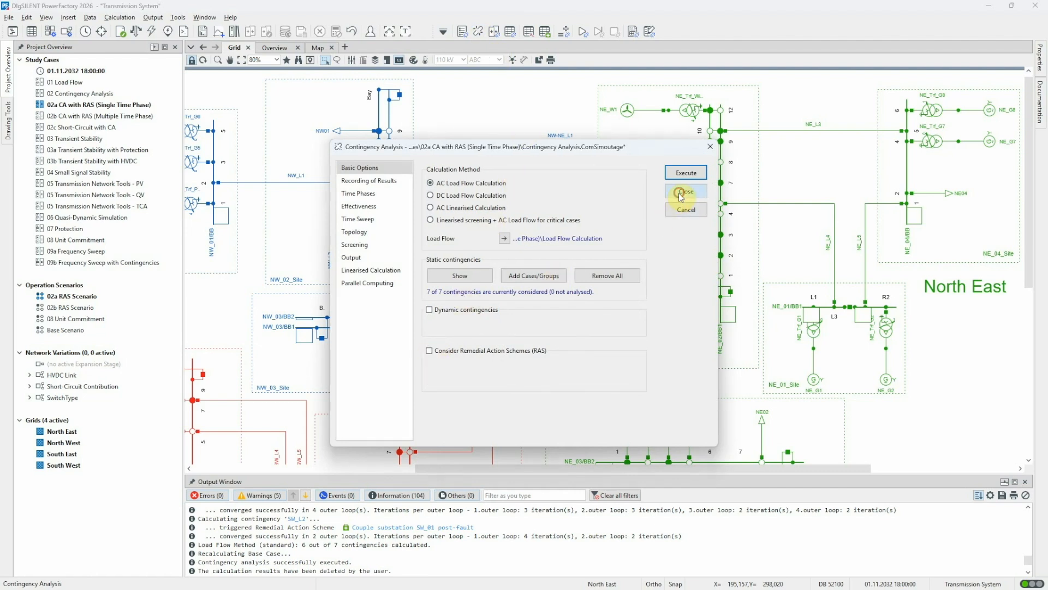
Step: Execute a single contingency for lines NW-NE_L1 and NW-NE_L2 without RAS and check the loading of NW-NE_L4
{"action": "left_click_drag", "start_coordinate": [475, 120], "coordinate": [478, 179]}
{"action": "right_click", "coordinate": [476, 164]}
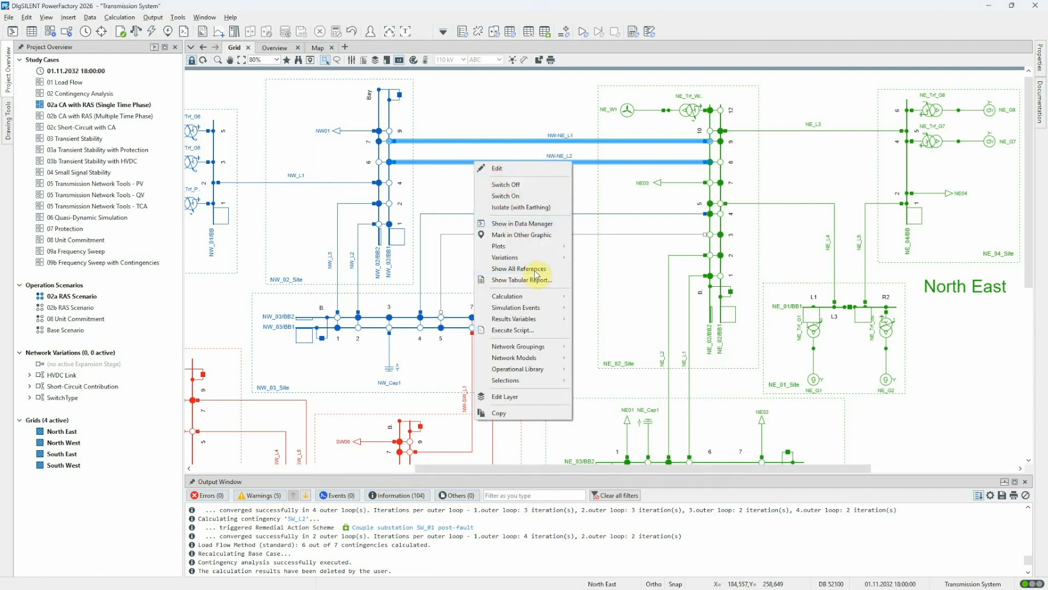
{"action": "mouse_move", "coordinate": [543, 297]}
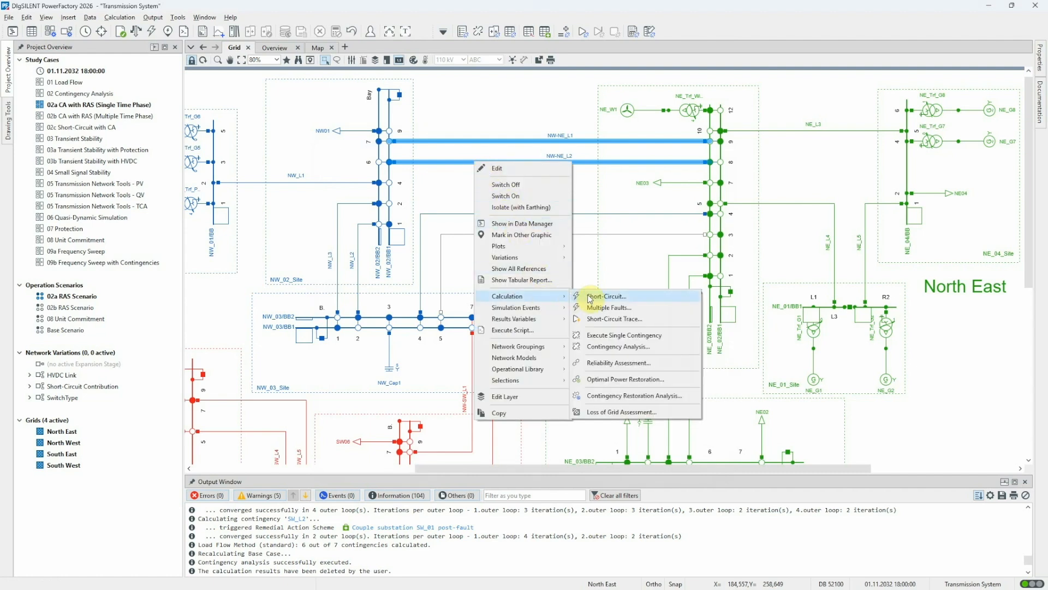
{"action": "left_click", "coordinate": [662, 336]}
{"action": "left_click", "coordinate": [663, 333]}
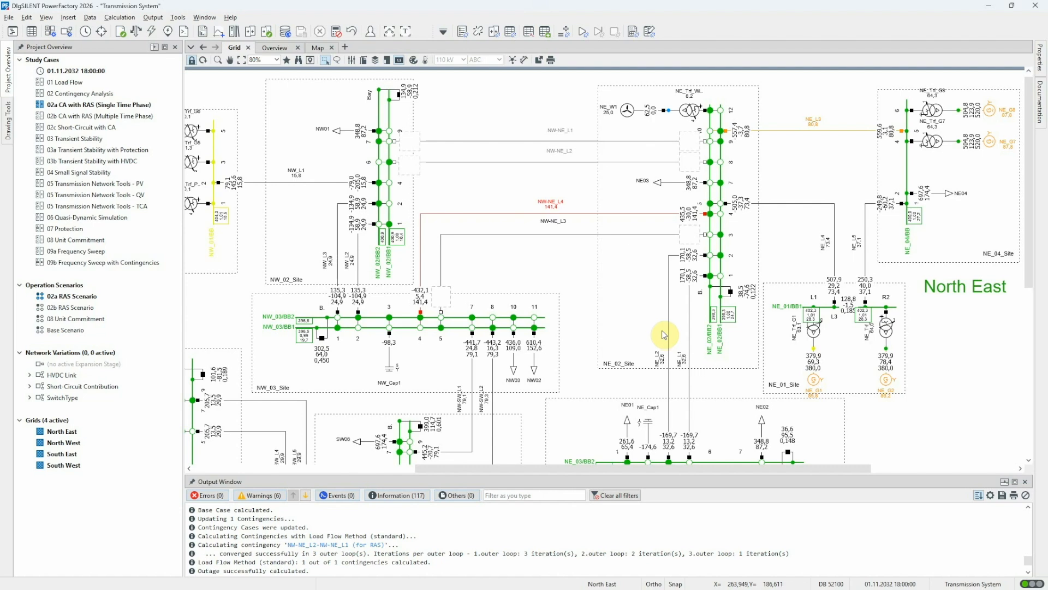
{"action": "mouse_move", "coordinate": [557, 209]}
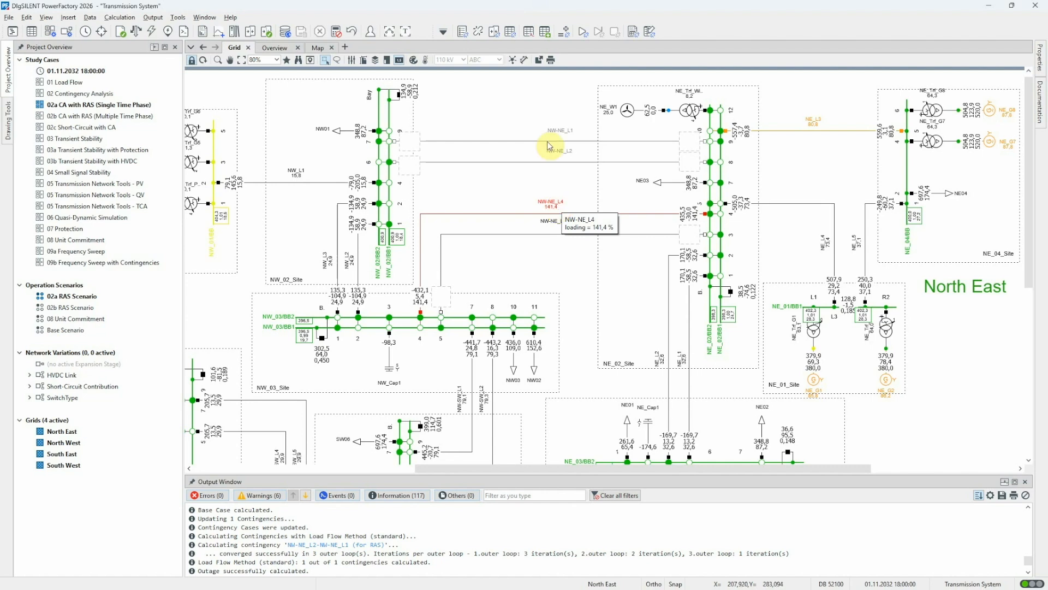
Step: Enable the consideration of remedial action schemes again in the contingency analysis settings
{"action": "left_click", "coordinate": [478, 31]}
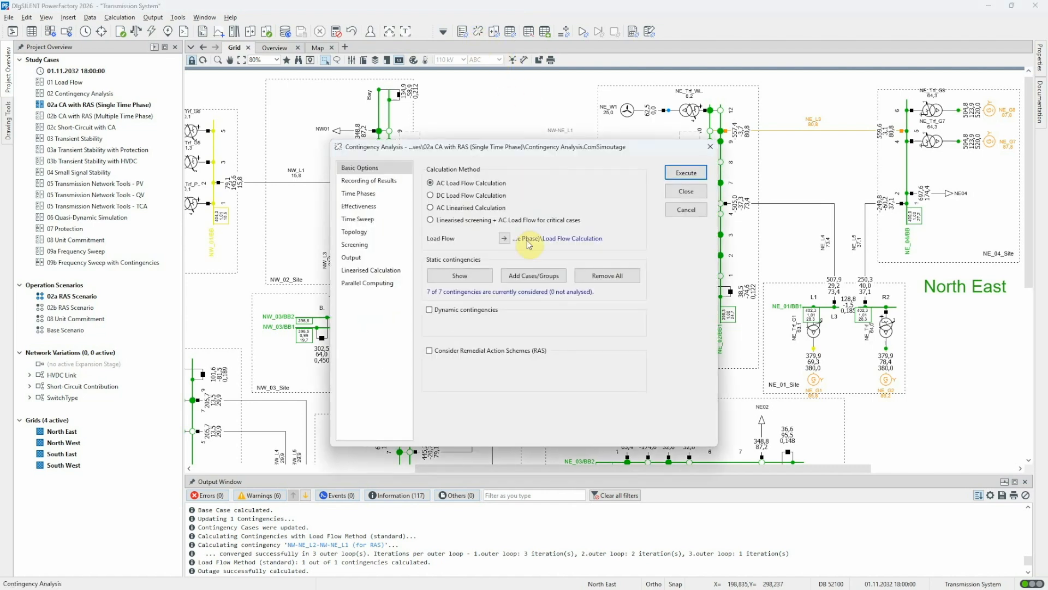
{"action": "left_click", "coordinate": [430, 351]}
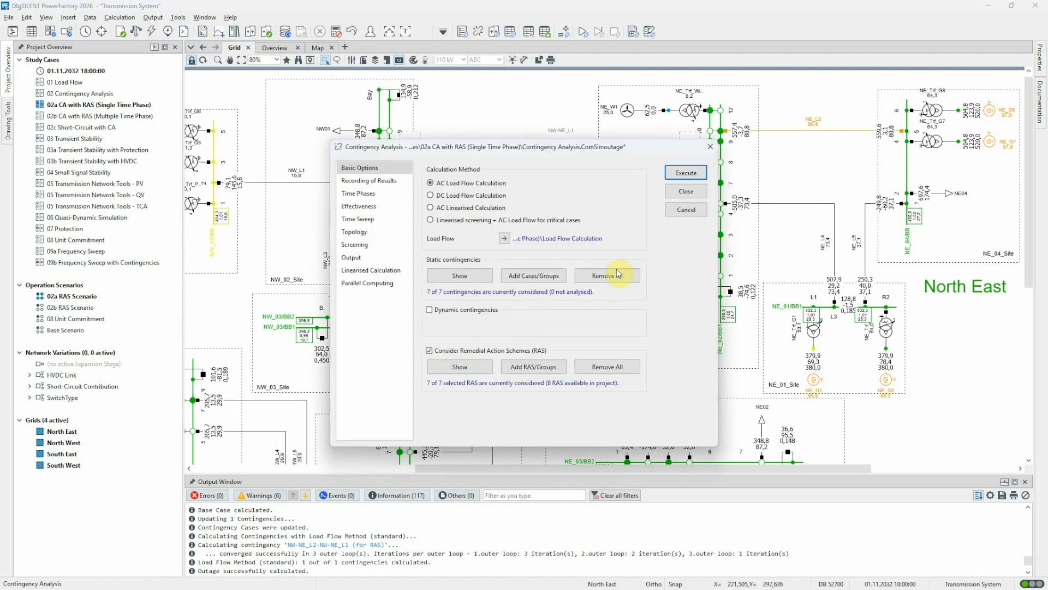
{"action": "left_click", "coordinate": [686, 172]}
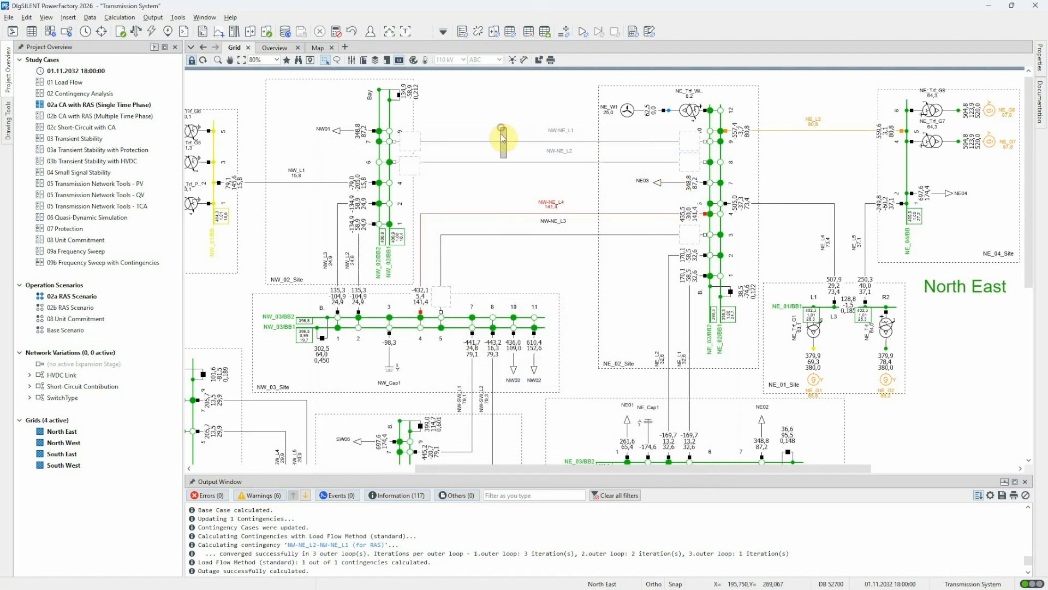
Step: Execute the single contingency for lines NW-NE_L1 and NW-NE_L2 again with RAS considered
{"action": "left_click_drag", "start_coordinate": [501, 125], "coordinate": [510, 167]}
{"action": "right_click", "coordinate": [509, 164]}
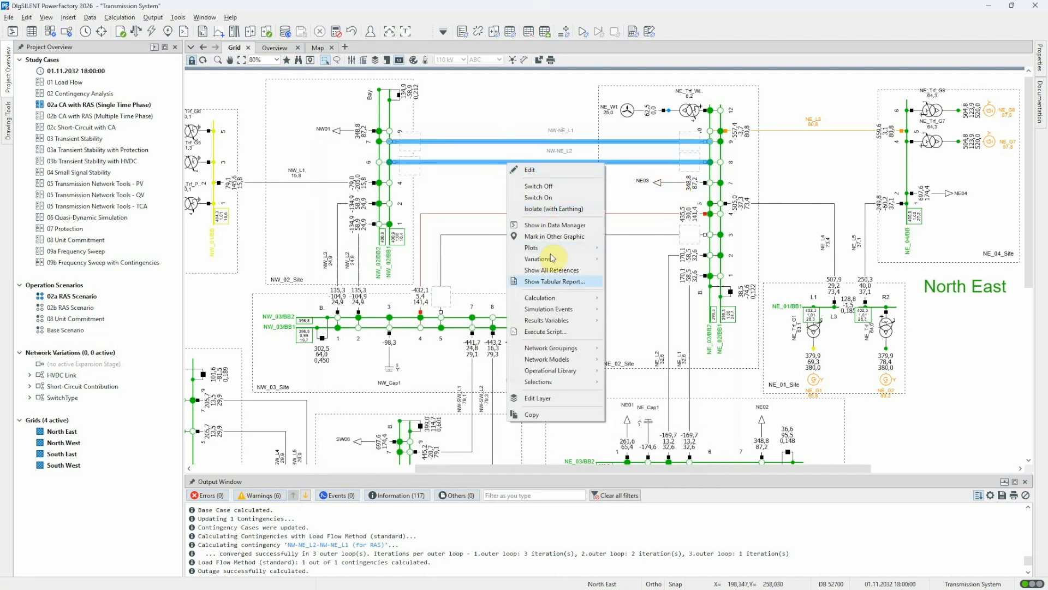
{"action": "mouse_move", "coordinate": [572, 298]}
{"action": "left_click", "coordinate": [654, 338]}
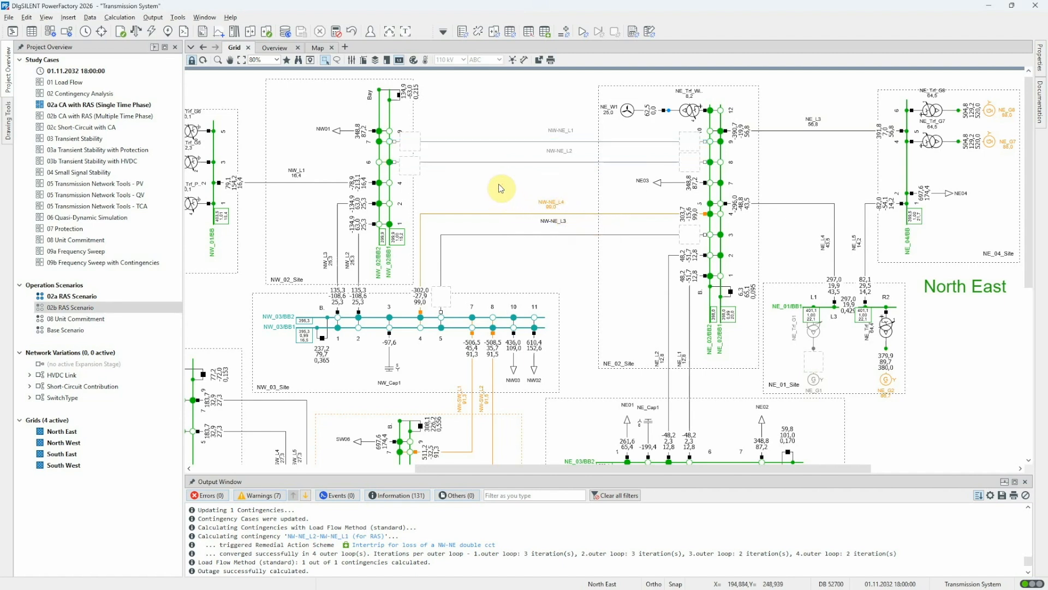
Step: Open the "NW load reduction" scheme from the RAS library and inspect its "BB fault" trigger condition
{"action": "left_click", "coordinate": [551, 34]}
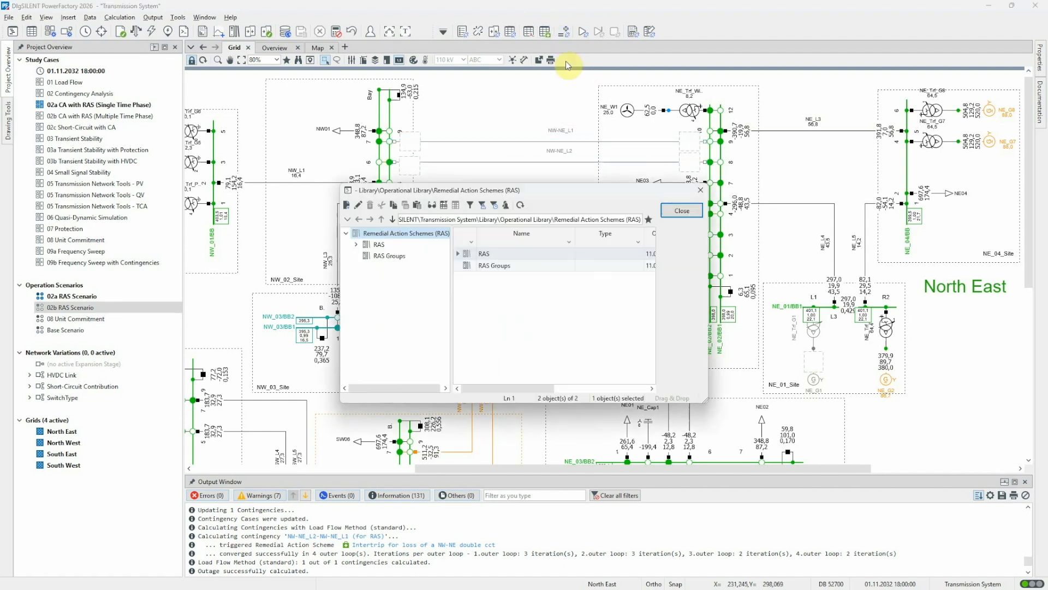
{"action": "left_click", "coordinate": [422, 243]}
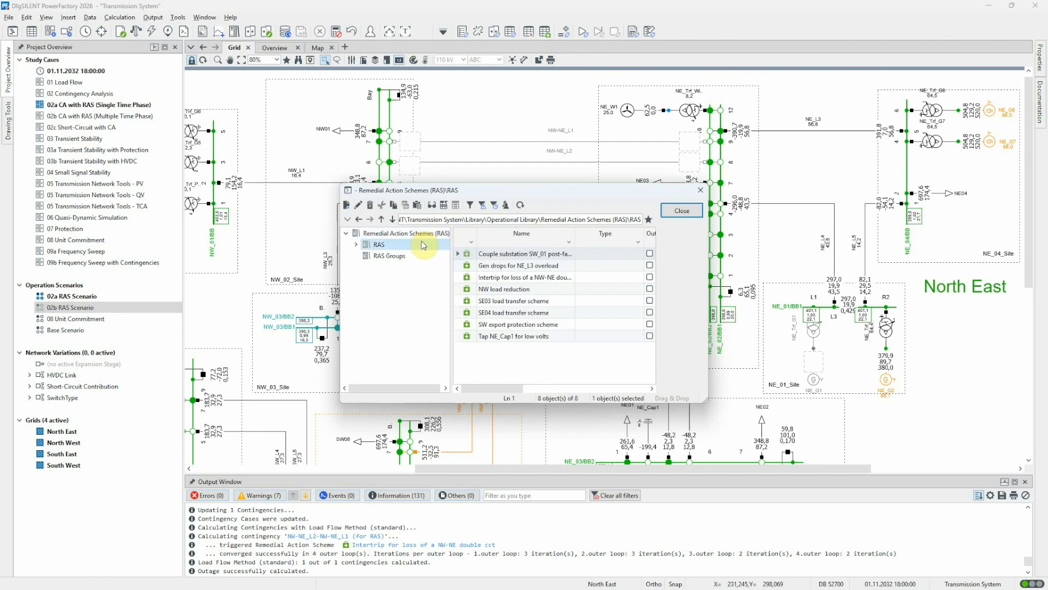
{"action": "double_click", "coordinate": [460, 289]}
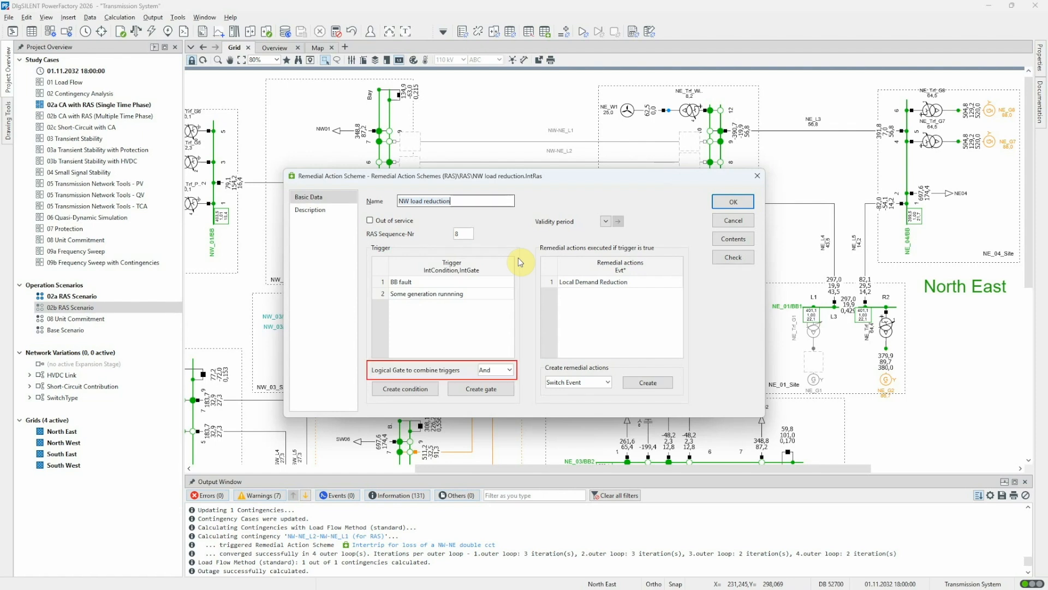
{"action": "double_click", "coordinate": [426, 283]}
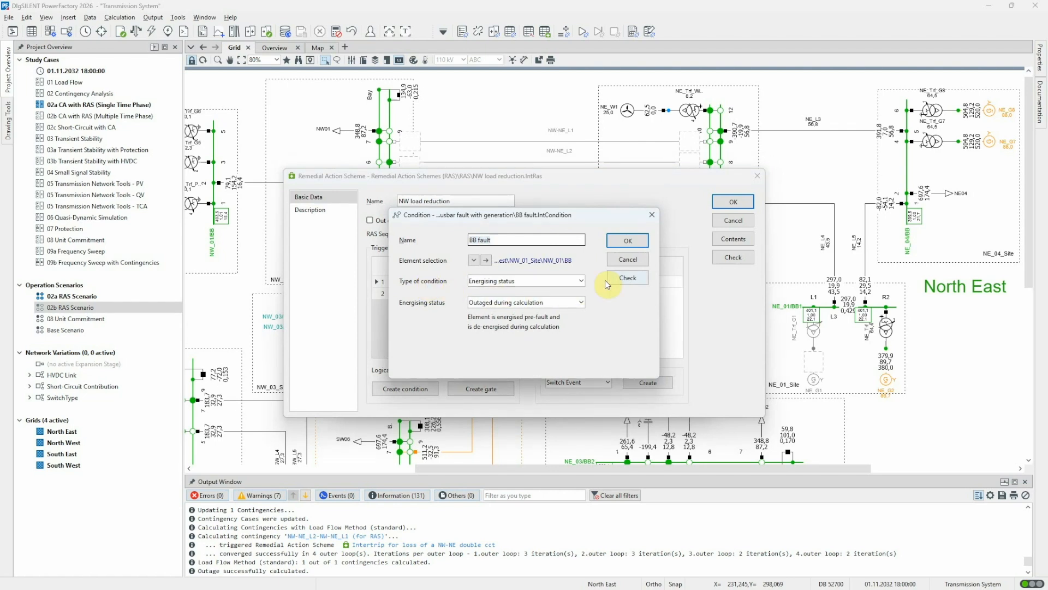
{"action": "left_click", "coordinate": [626, 260]}
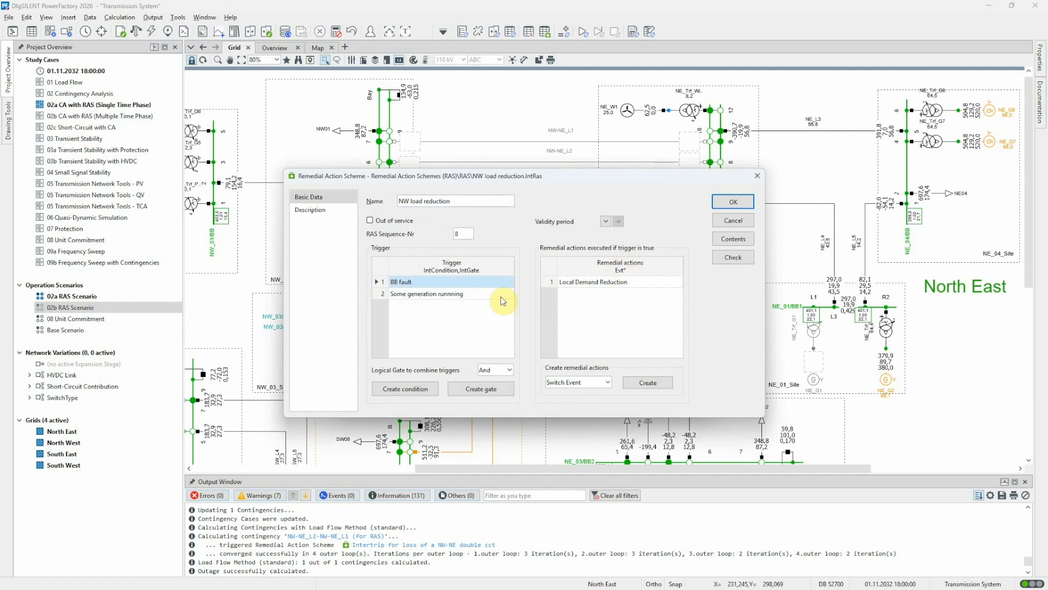
Step: Inspect the "Some generation runnning" gate trigger and the "Local Demand Reduction" load event of the NW load reduction scheme
{"action": "double_click", "coordinate": [480, 297]}
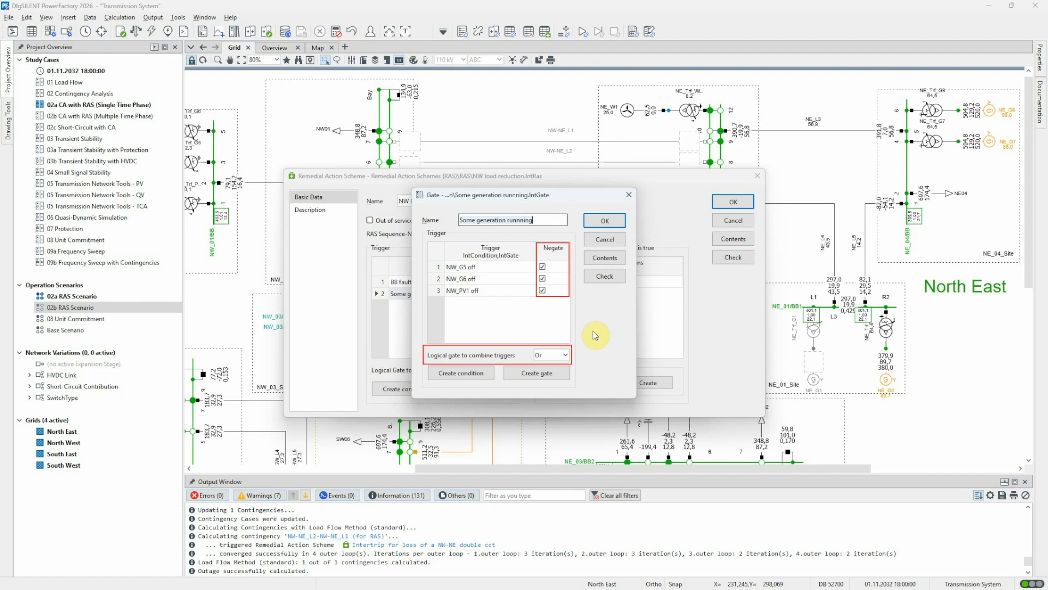
{"action": "left_click", "coordinate": [605, 220]}
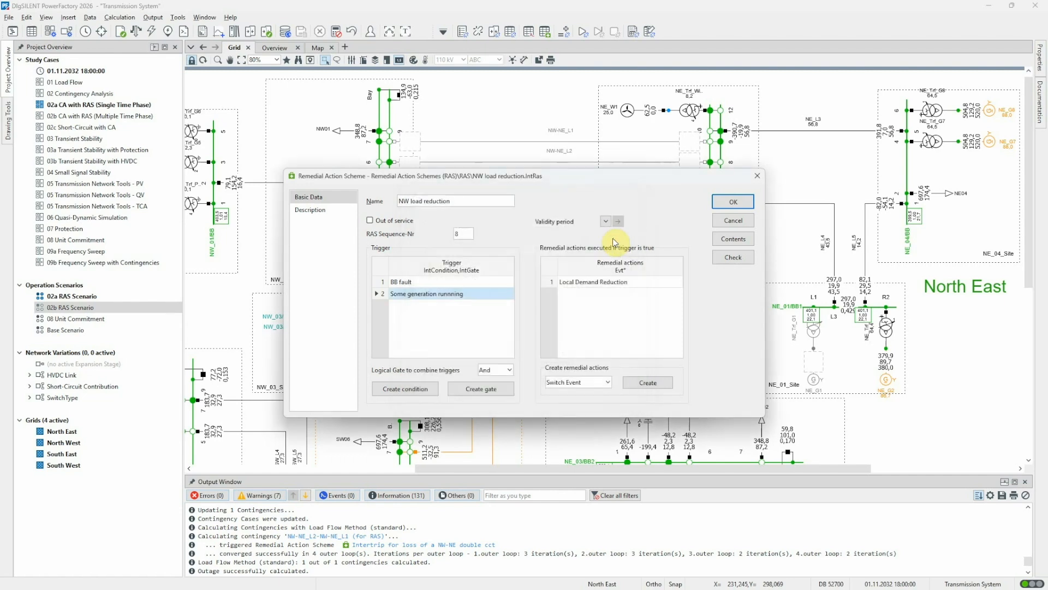
{"action": "double_click", "coordinate": [648, 286]}
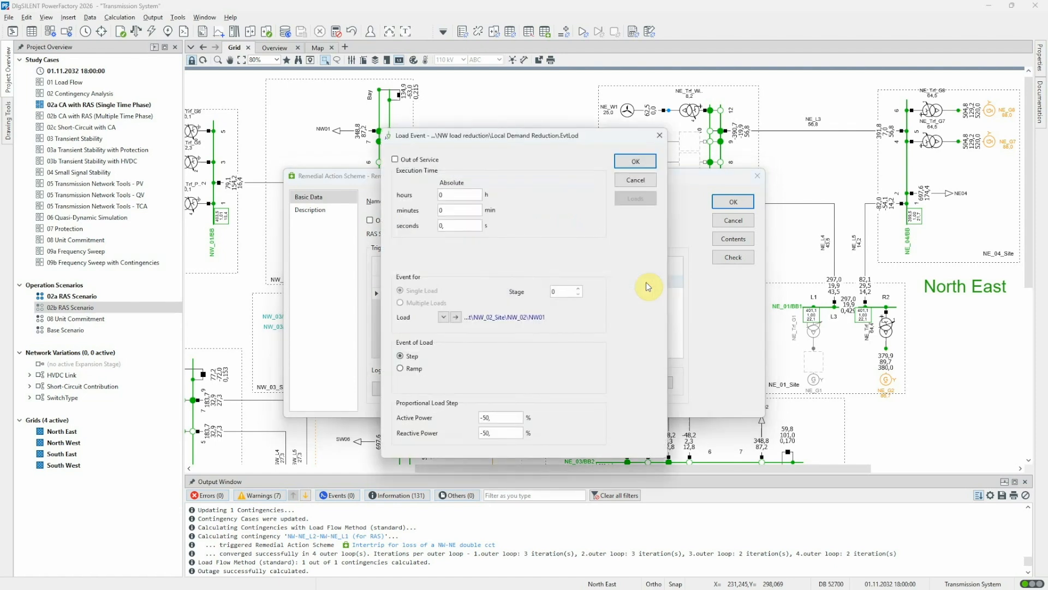
{"action": "left_click", "coordinate": [647, 181]}
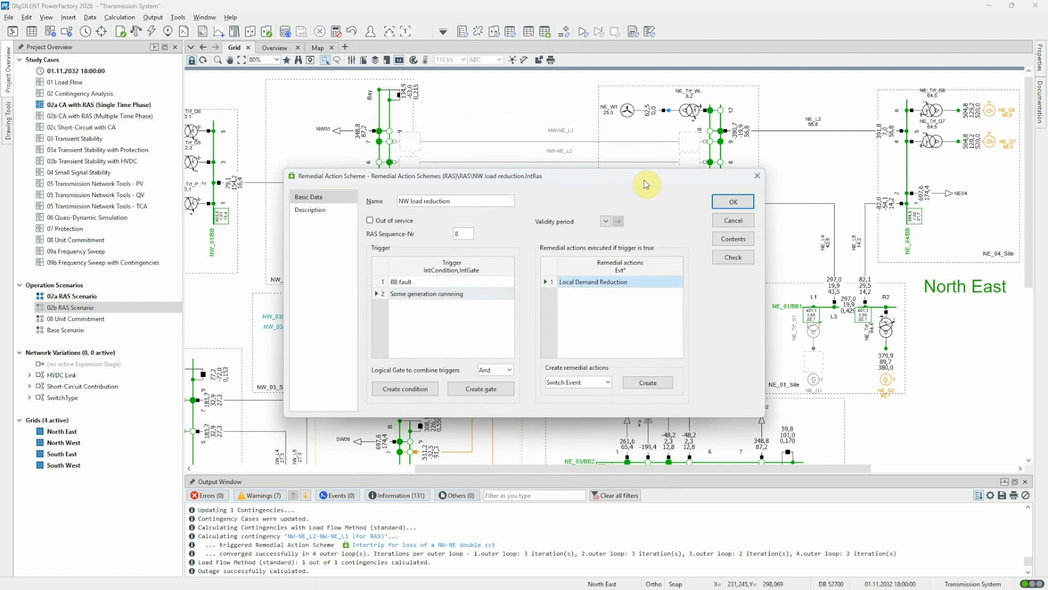
Step: Examine the User-defined condition type in a new trigger condition for the scheme, and discard the condition
{"action": "left_click", "coordinate": [436, 387]}
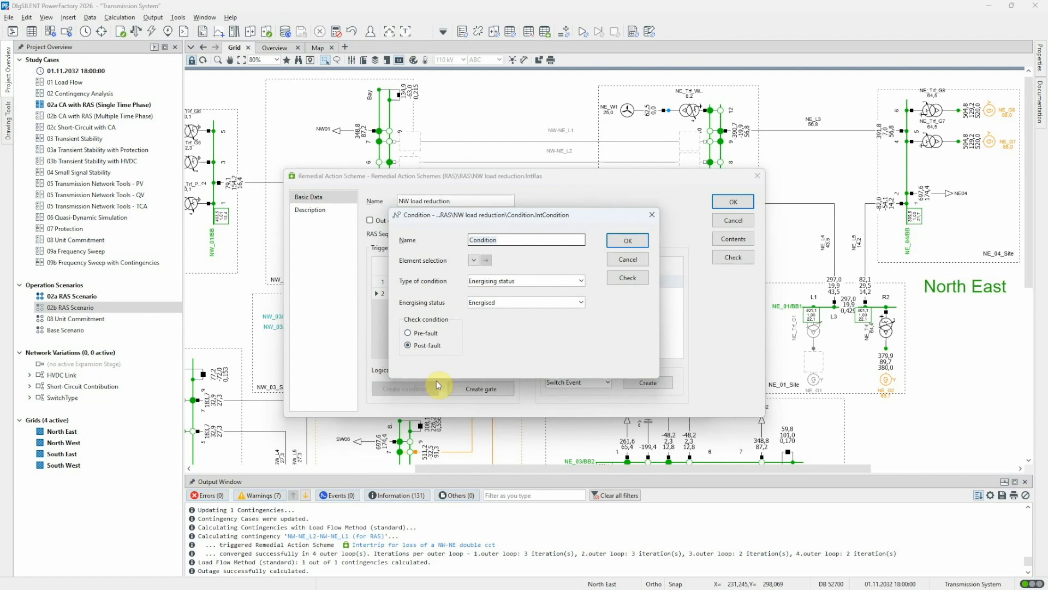
{"action": "left_click", "coordinate": [515, 281]}
{"action": "left_click", "coordinate": [512, 352]}
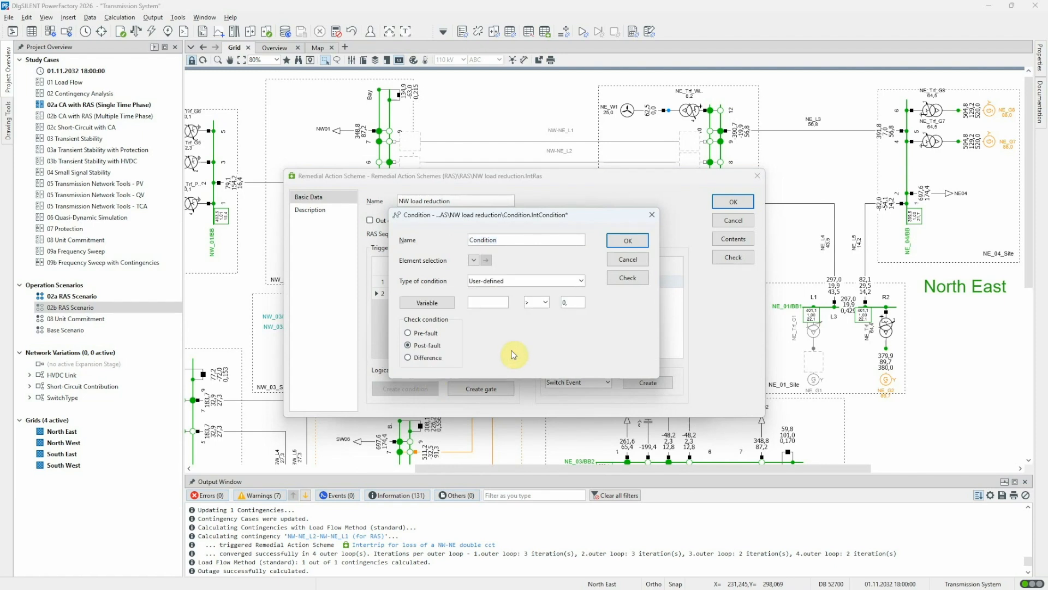
{"action": "left_click", "coordinate": [631, 262]}
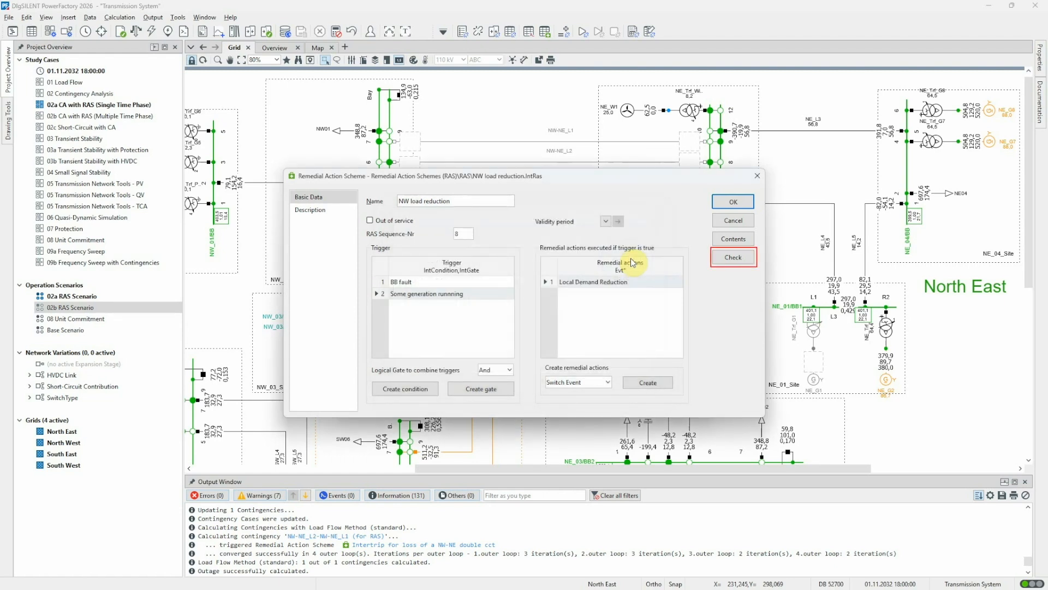
Step: Check the validity of the NW load reduction scheme and view its description
{"action": "left_click", "coordinate": [723, 254]}
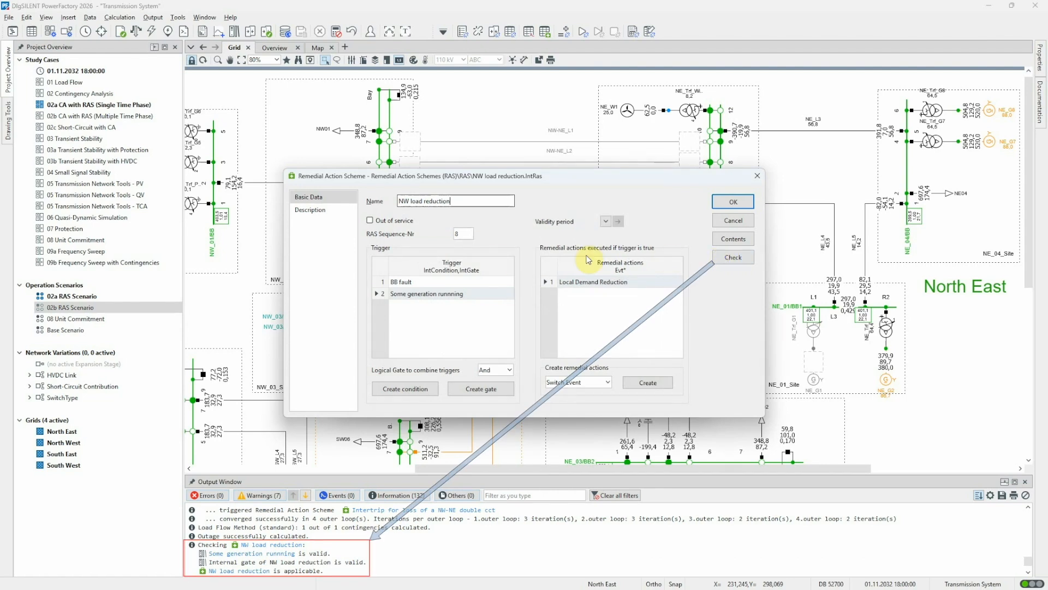
{"action": "left_click", "coordinate": [309, 211]}
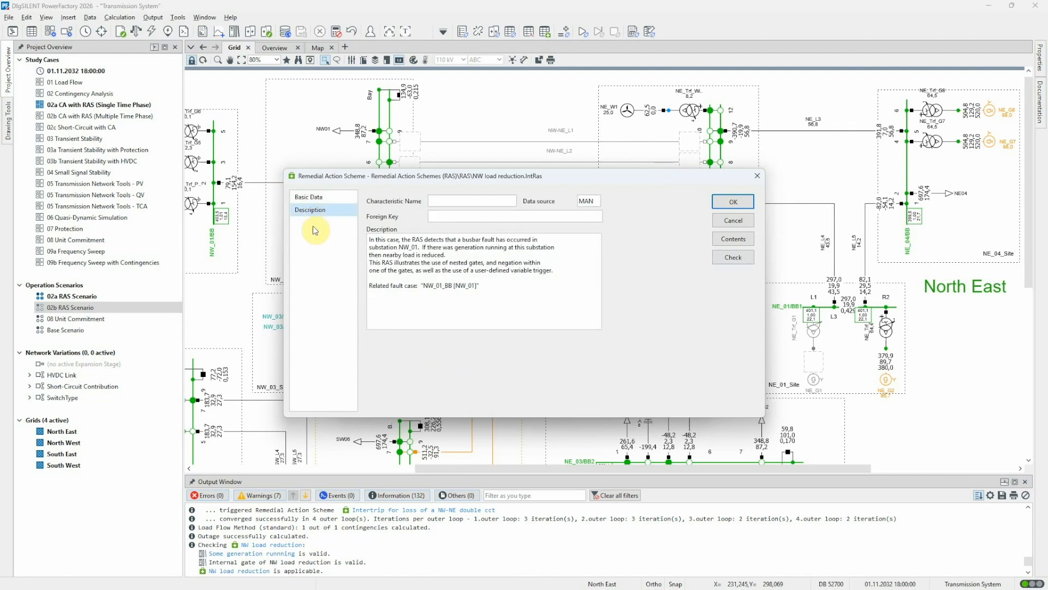